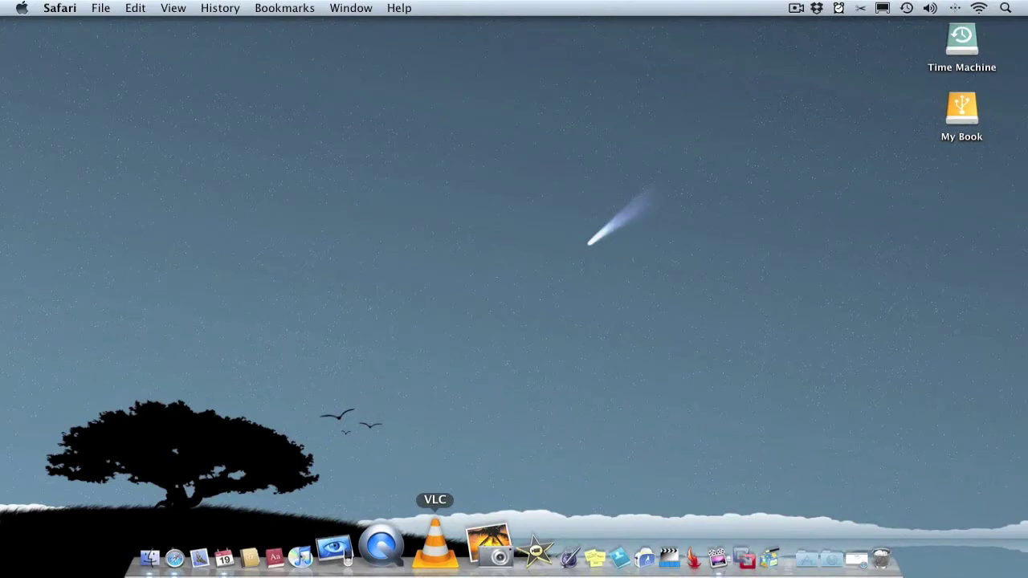
- Search Google Images in Safari for 'vlc icon' and browse the results
{"action": "left_click", "coordinate": [808, 546]}
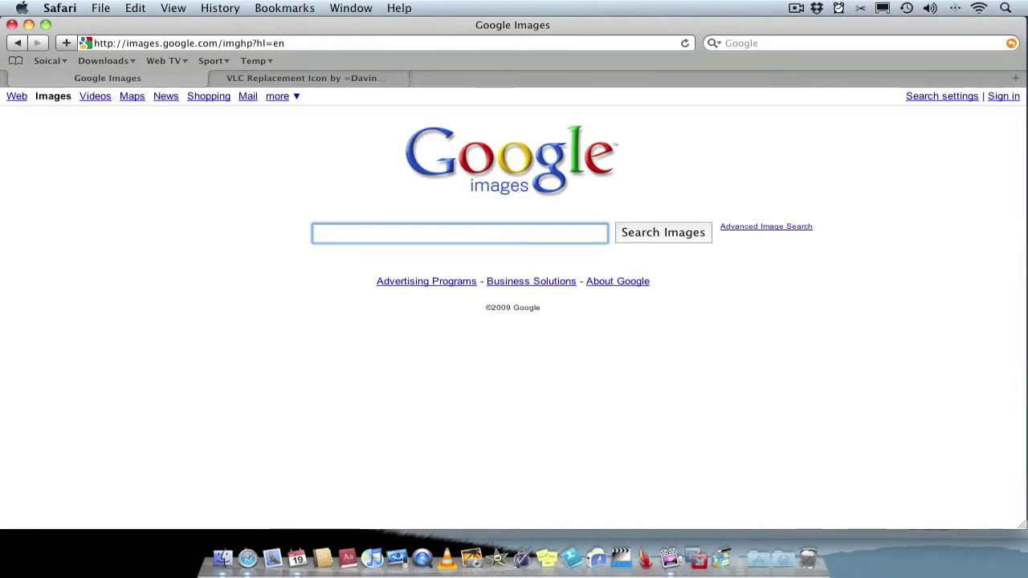
{"action": "type", "text": "vlc icon"}
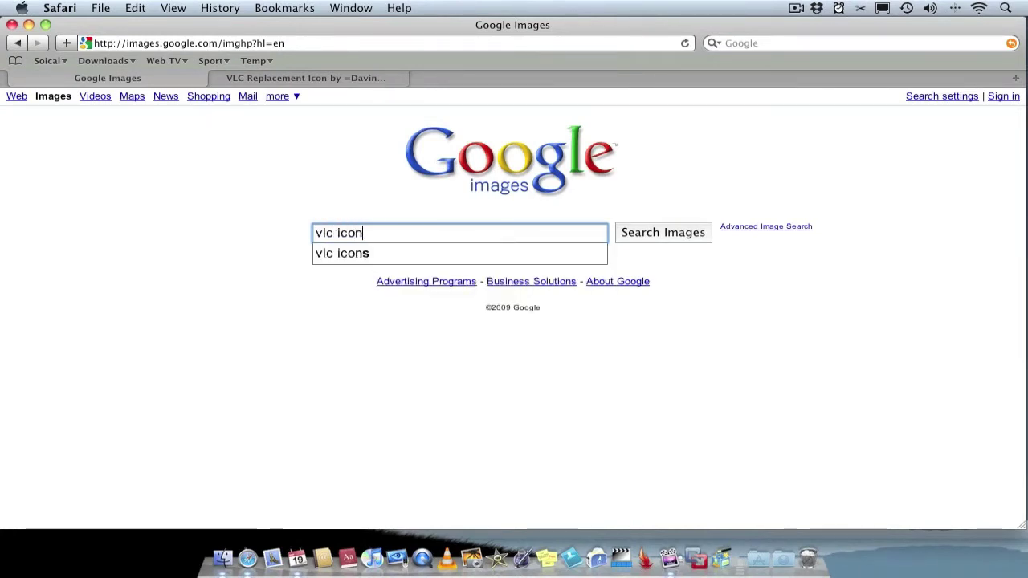
{"action": "key", "text": "Return"}
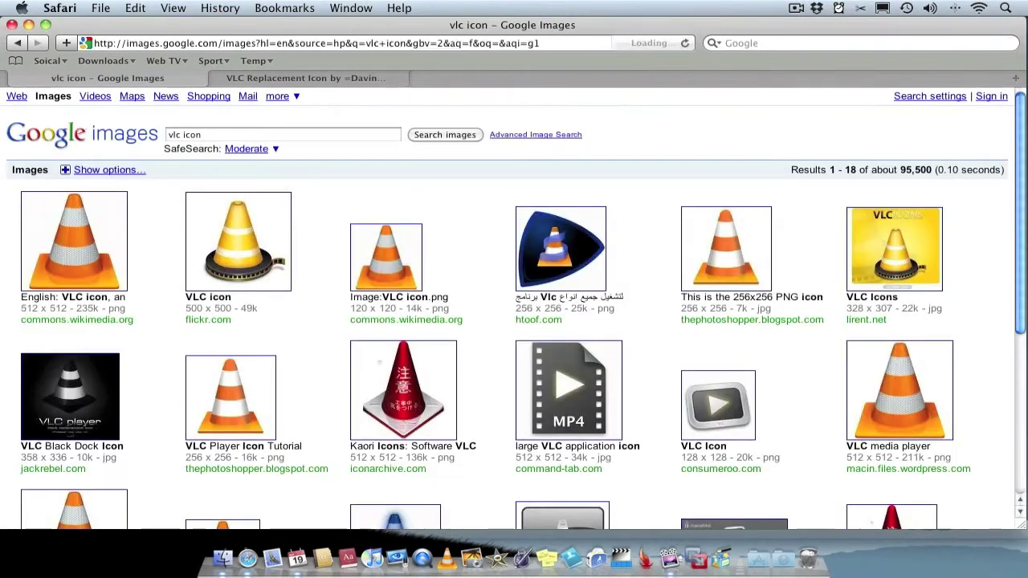
{"action": "scroll", "coordinate": [514, 308], "scroll_direction": "down", "scroll_amount": 5}
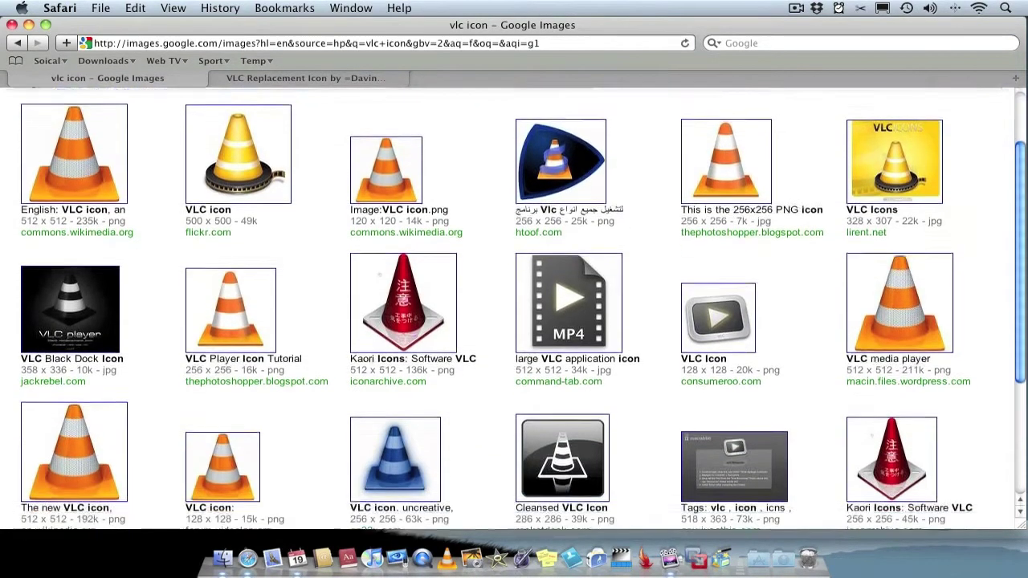
{"action": "scroll", "coordinate": [514, 309], "scroll_direction": "up", "scroll_amount": 4}
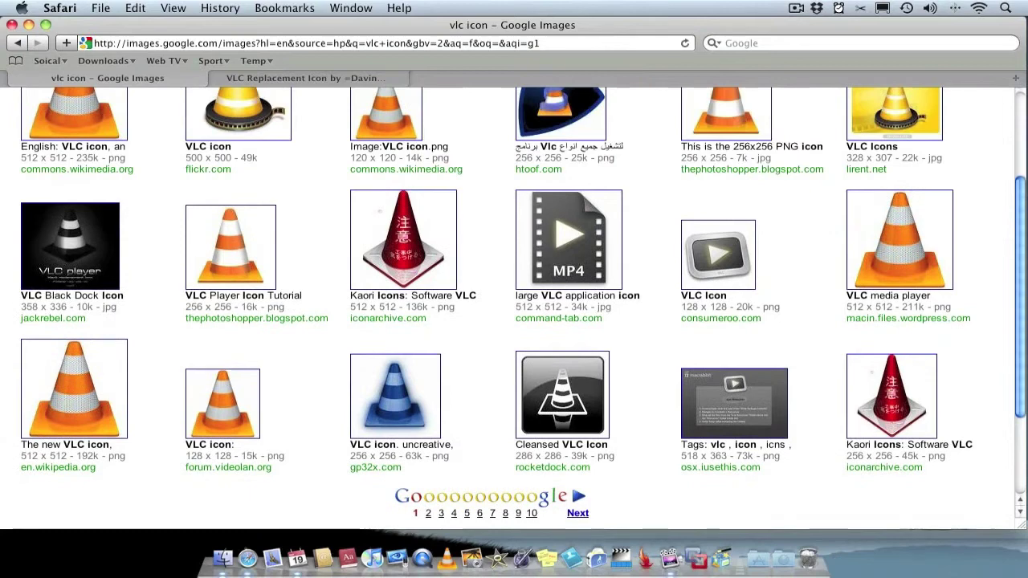
{"action": "scroll", "coordinate": [514, 309], "scroll_direction": "up", "scroll_amount": 2}
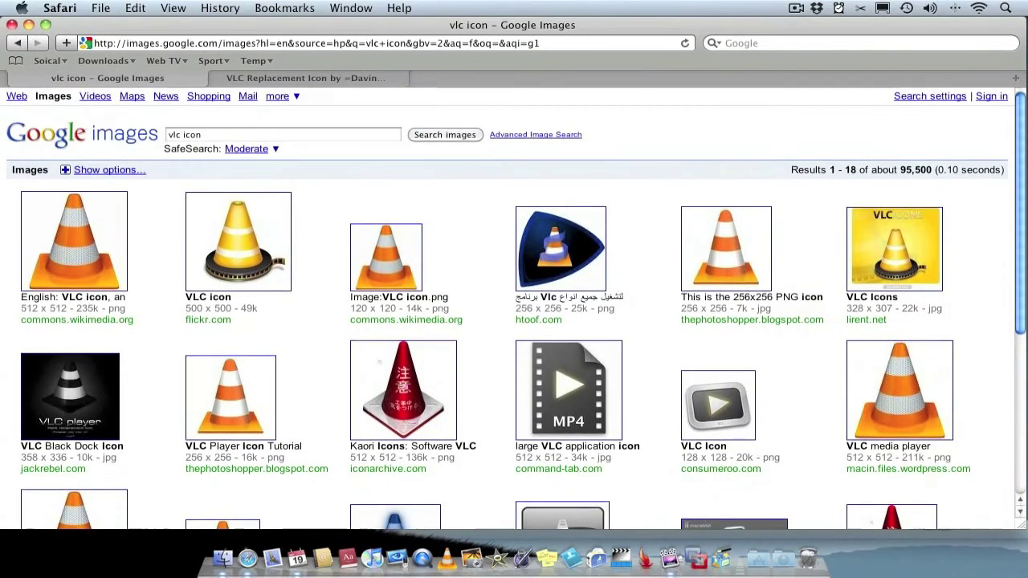
{"action": "scroll", "coordinate": [514, 308], "scroll_direction": "down", "scroll_amount": 5}
{"action": "scroll", "coordinate": [514, 309], "scroll_direction": "down", "scroll_amount": 3}
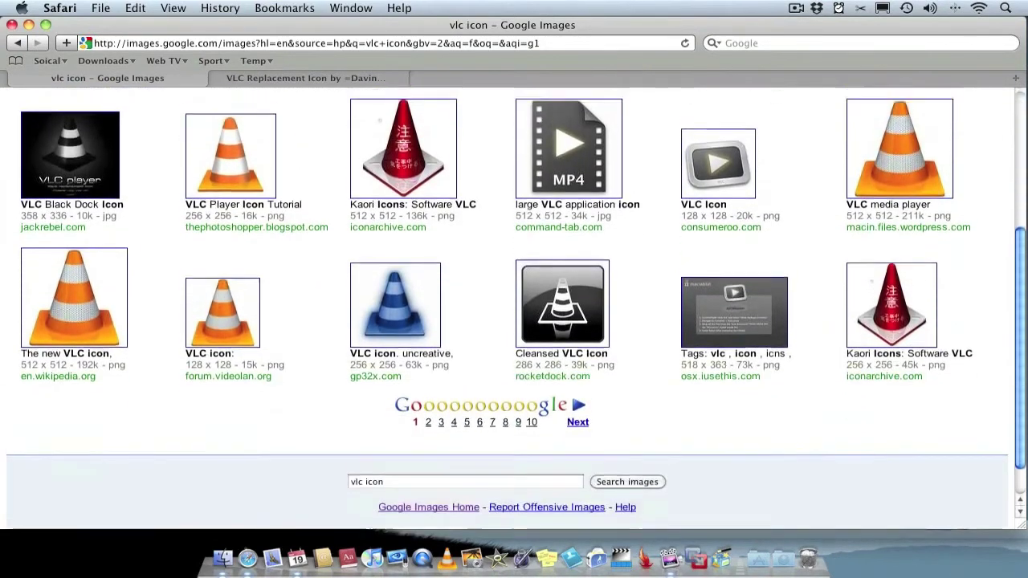
{"action": "scroll", "coordinate": [514, 308], "scroll_direction": "up", "scroll_amount": 5}
{"action": "scroll", "coordinate": [514, 309], "scroll_direction": "up", "scroll_amount": 2}
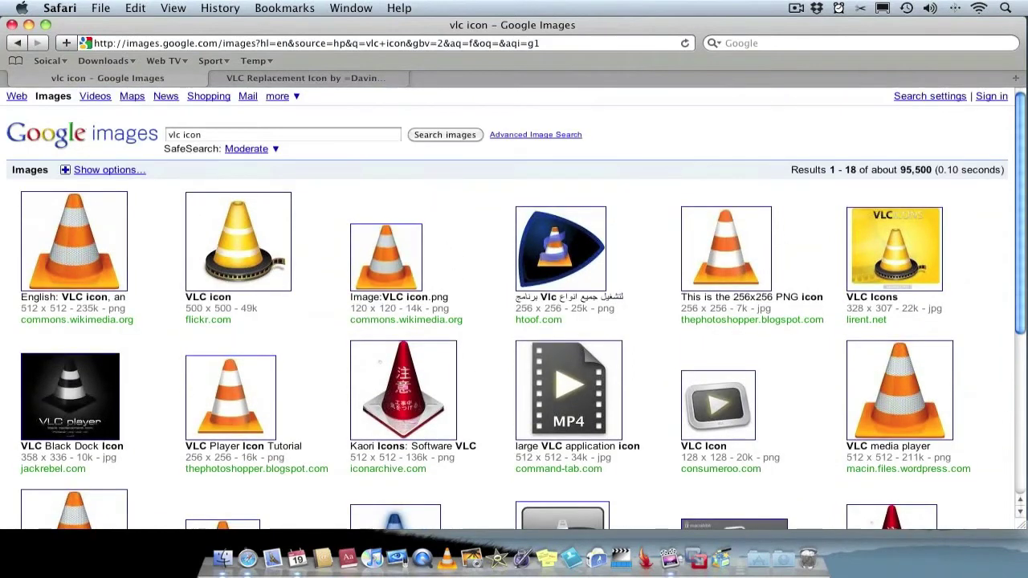
{"action": "left_click", "coordinate": [238, 241]}
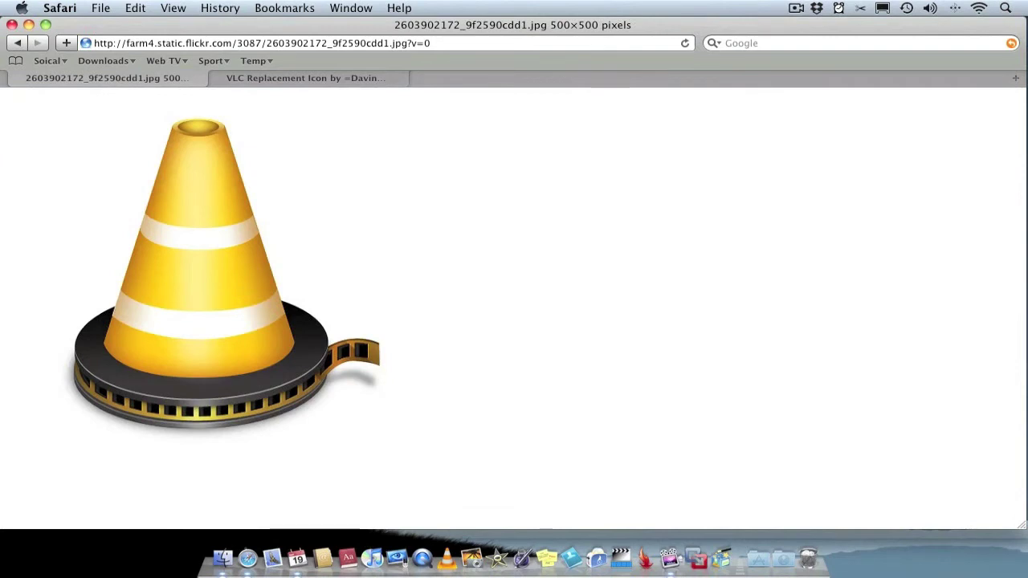
{"action": "left_click_drag", "start_coordinate": [209, 281], "coordinate": [412, 241]}
{"action": "key", "text": "F11"}
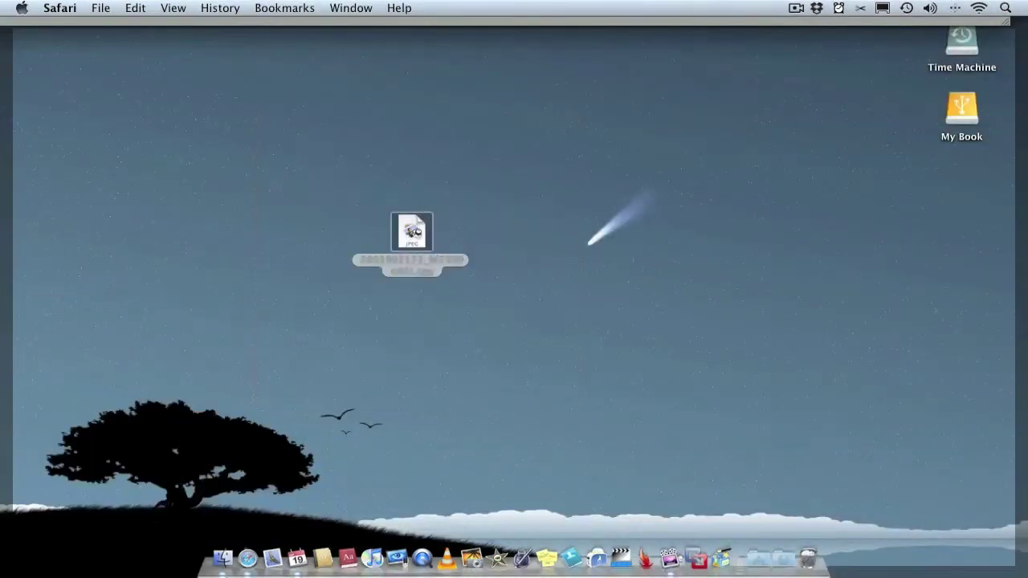
{"action": "key", "text": "F11"}
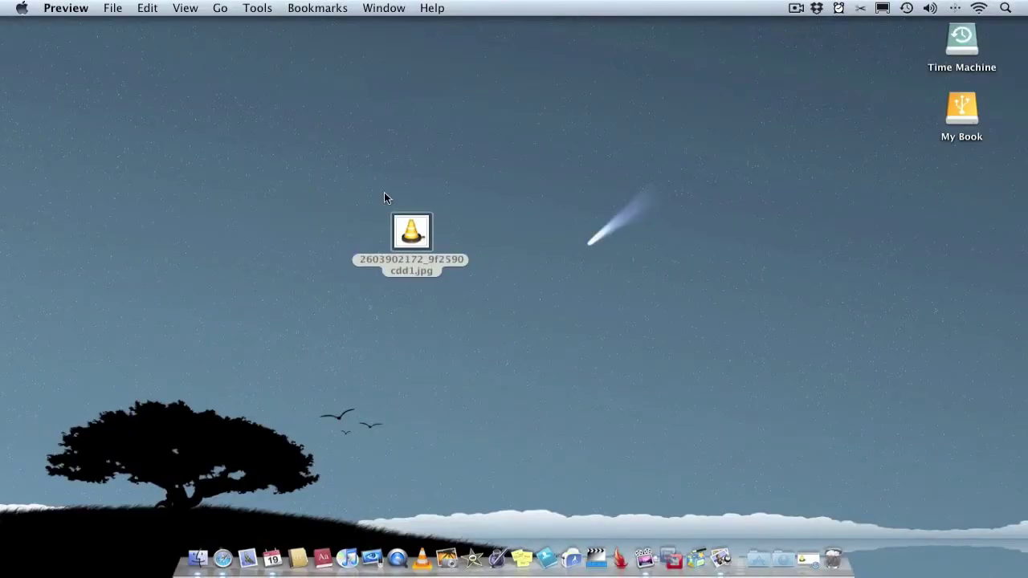
{"action": "double_click", "coordinate": [400, 224]}
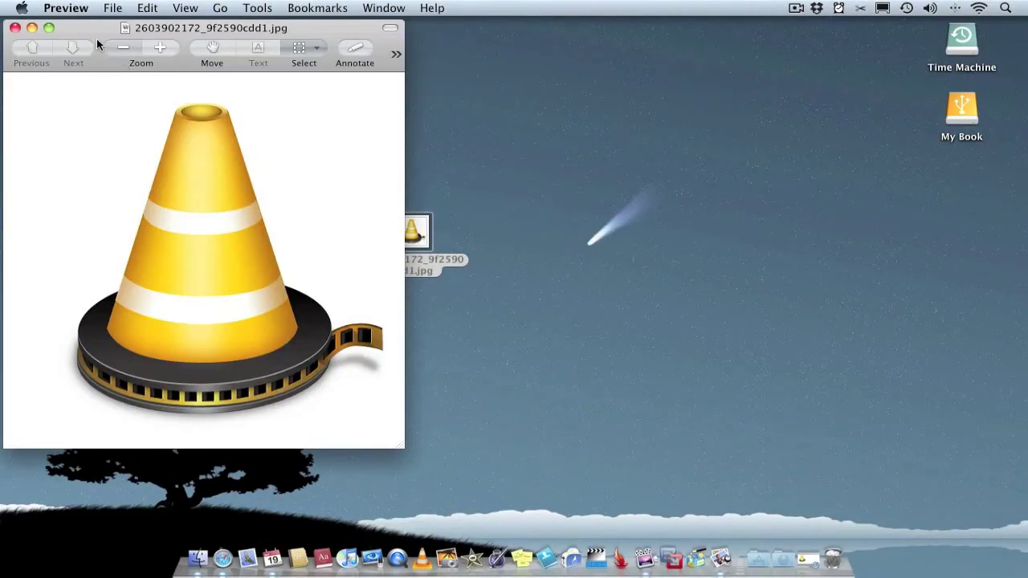
{"action": "left_click_drag", "start_coordinate": [96, 38], "coordinate": [367, 71]}
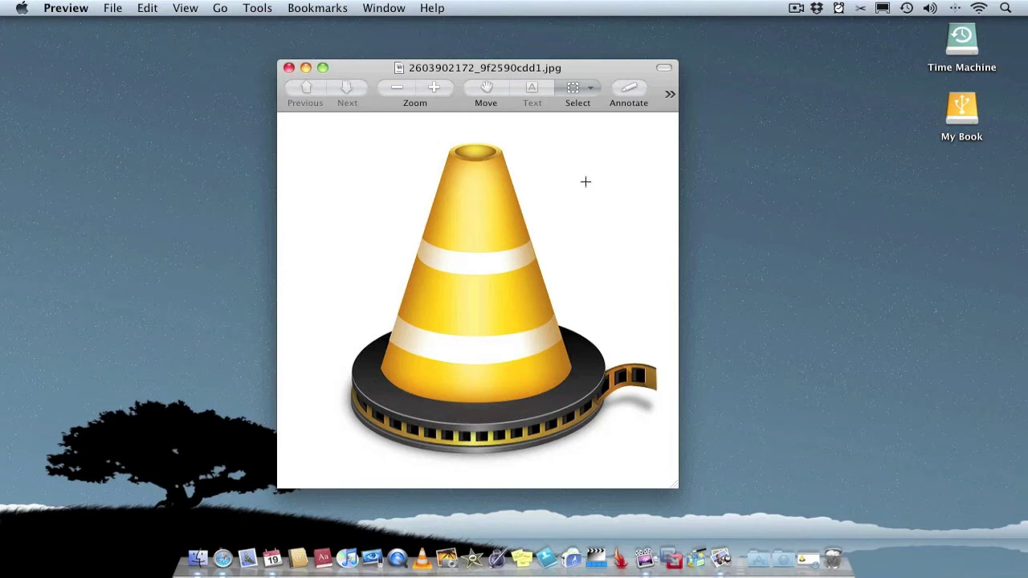
{"action": "left_click", "coordinate": [589, 88]}
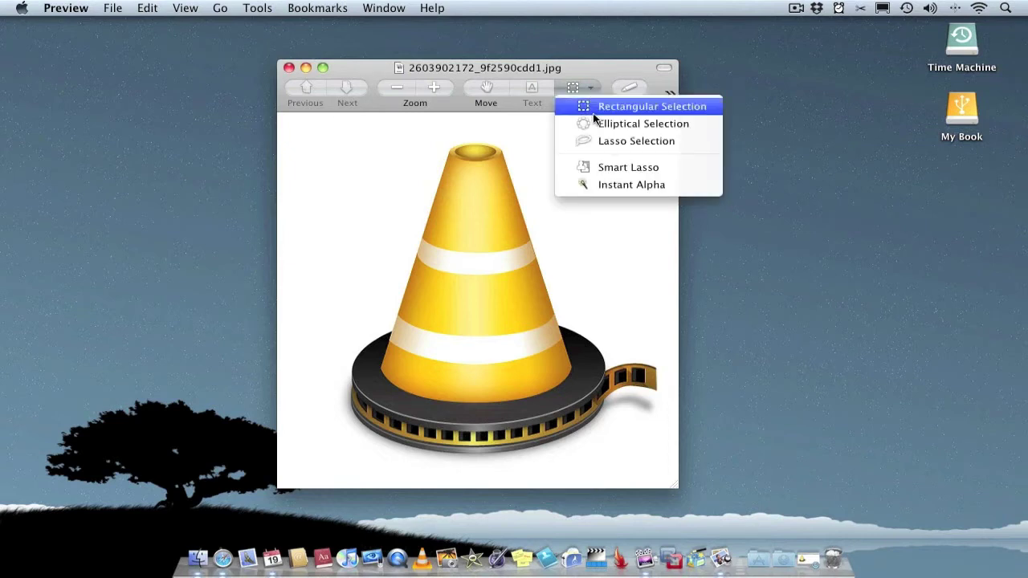
{"action": "left_click", "coordinate": [611, 186]}
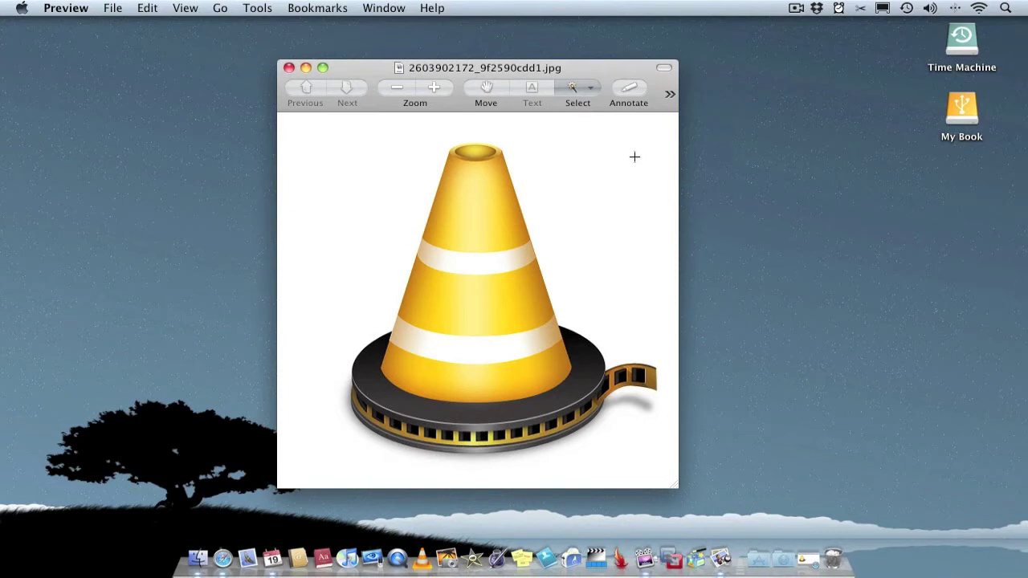
- Select the white background around the cone with Instant Alpha and delete it
{"action": "left_click_drag", "start_coordinate": [634, 156], "coordinate": [633, 160]}
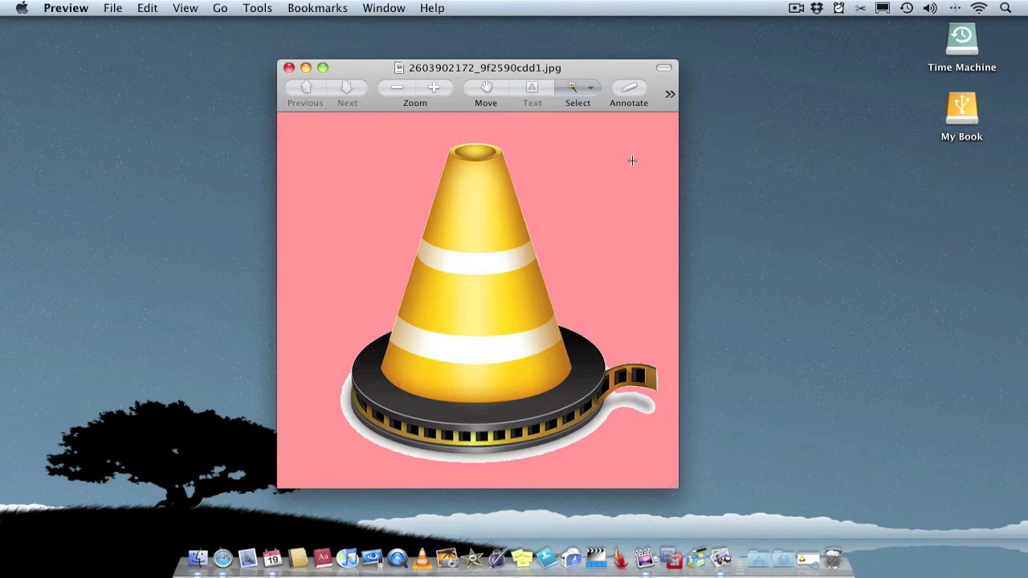
{"action": "left_click_drag", "start_coordinate": [632, 160], "coordinate": [632, 160]}
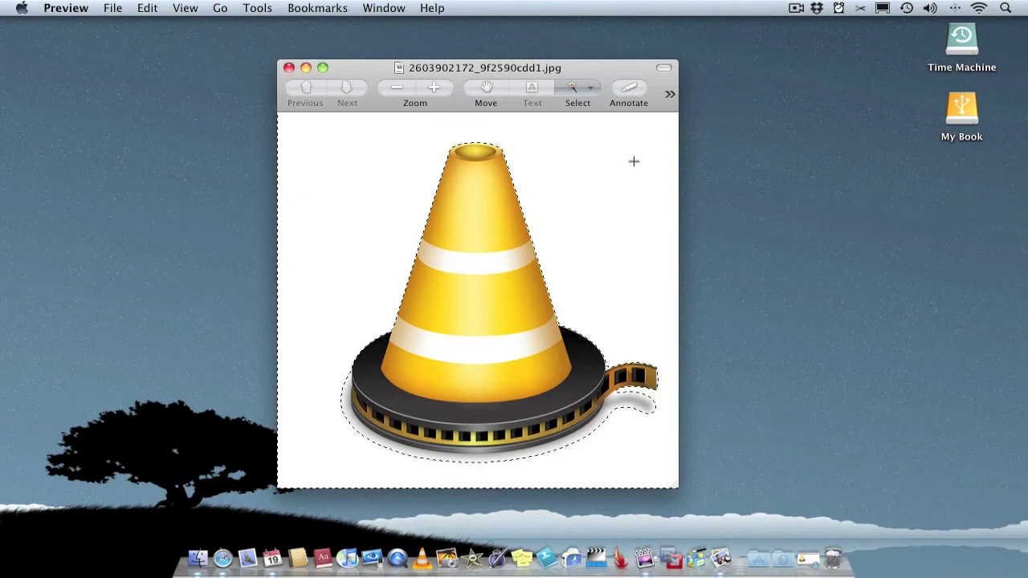
{"action": "key", "text": "Delete"}
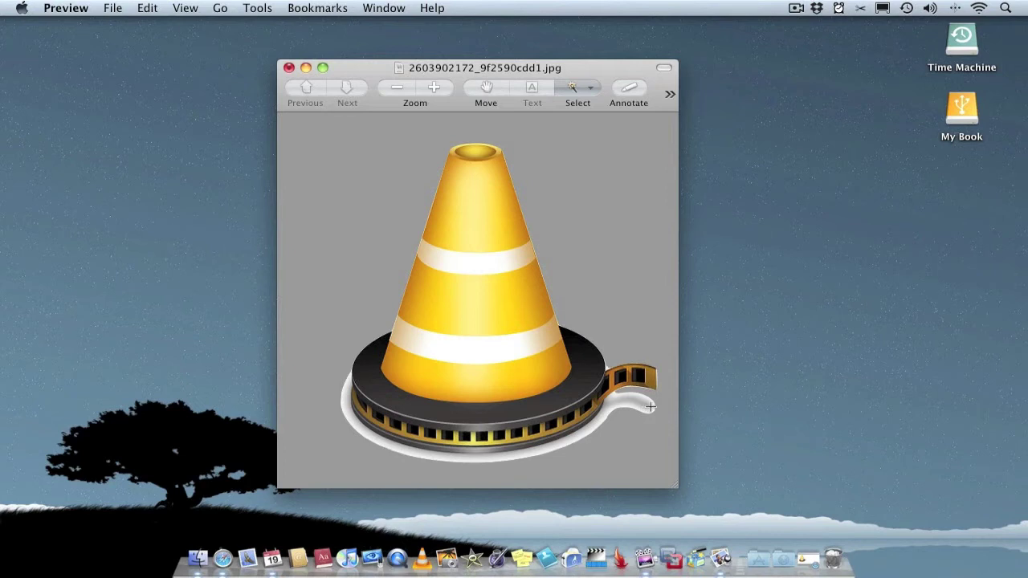
- Delete the cone's white shadow and remaining background, then clear the selection
{"action": "left_click_drag", "start_coordinate": [650, 407], "coordinate": [631, 404]}
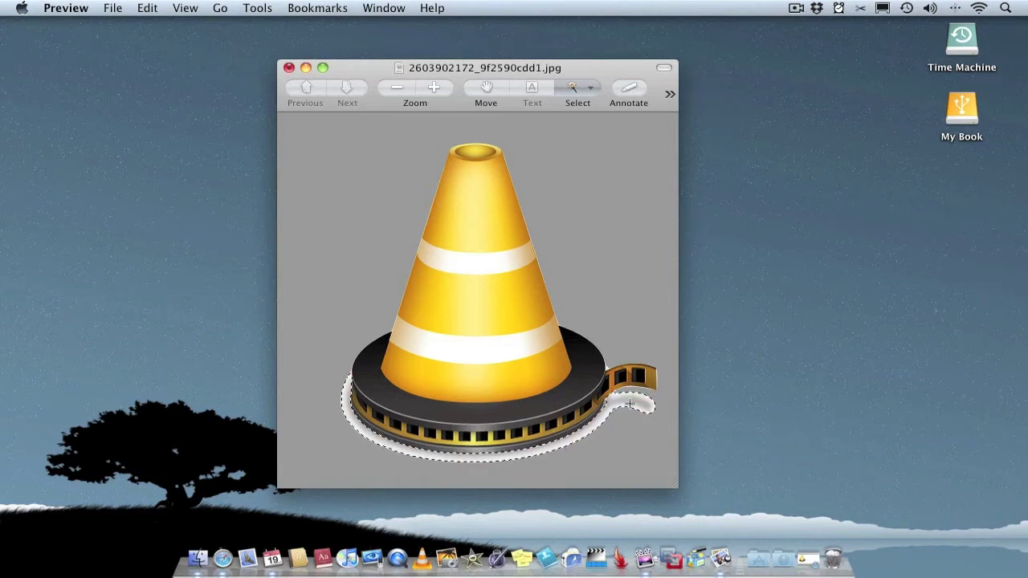
{"action": "key", "text": "Delete"}
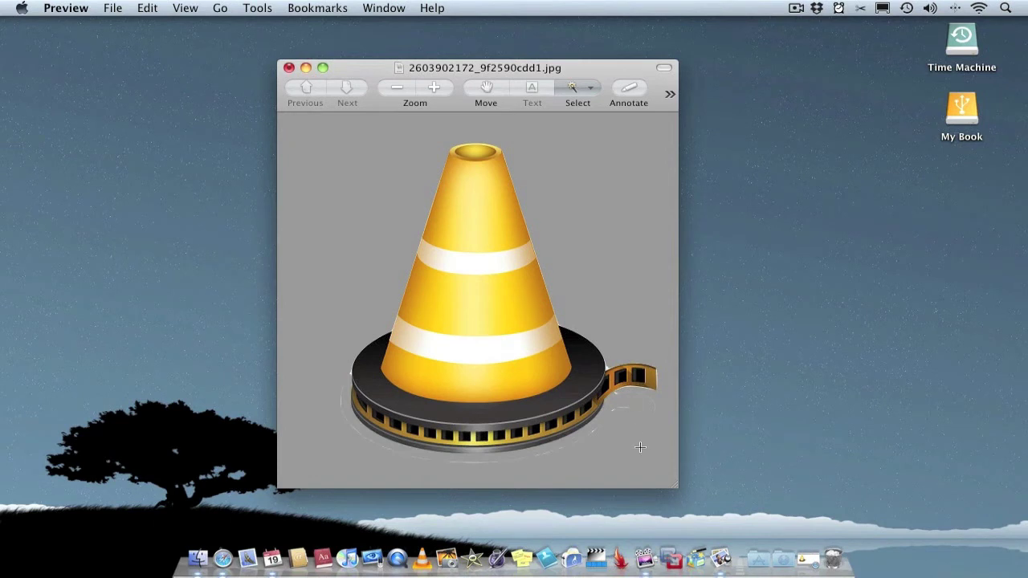
{"action": "left_click_drag", "start_coordinate": [640, 447], "coordinate": [620, 443]}
{"action": "left_click_drag", "start_coordinate": [628, 453], "coordinate": [629, 428]}
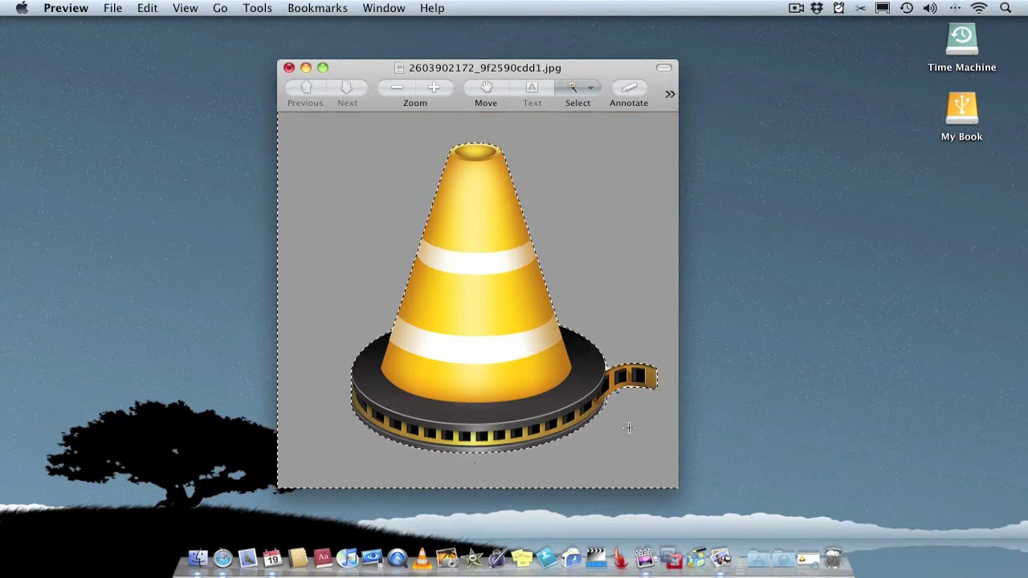
{"action": "key", "text": "super+shift+a"}
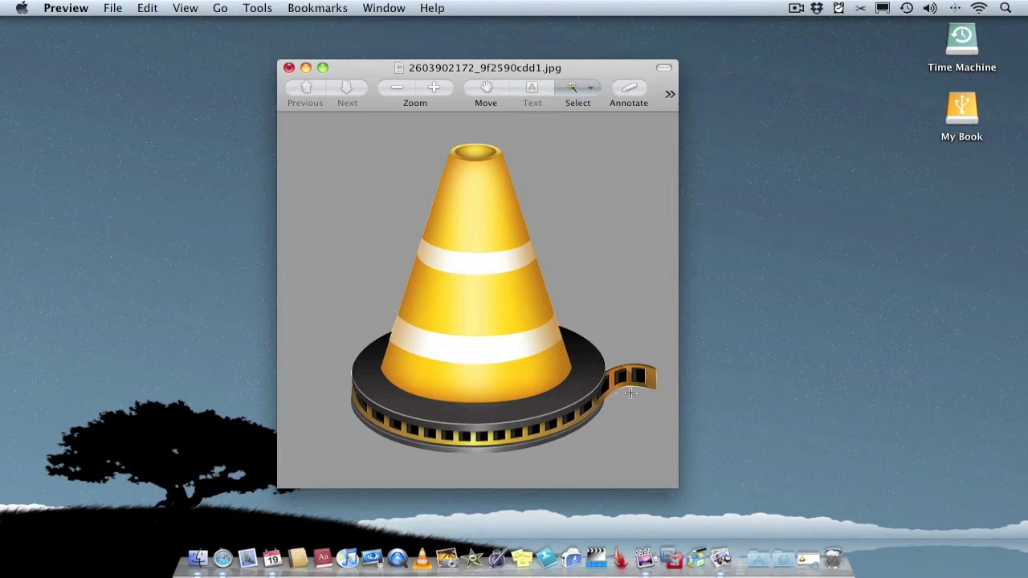
{"action": "left_click", "coordinate": [404, 95]}
- Save the cone picture as PNG 'VLC ICON' on the Desktop and close its window
{"action": "left_click", "coordinate": [113, 9]}
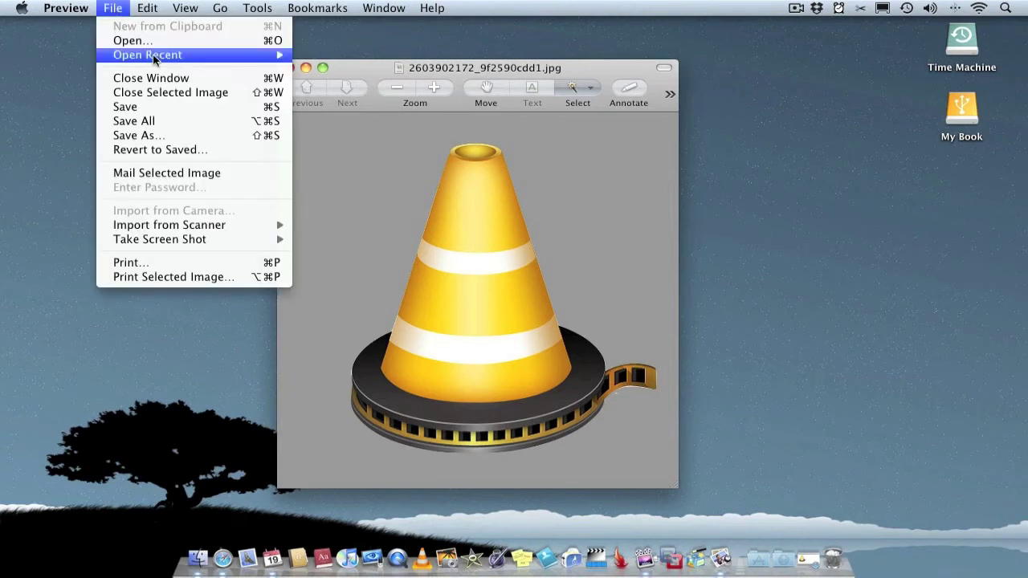
{"action": "left_click", "coordinate": [186, 135]}
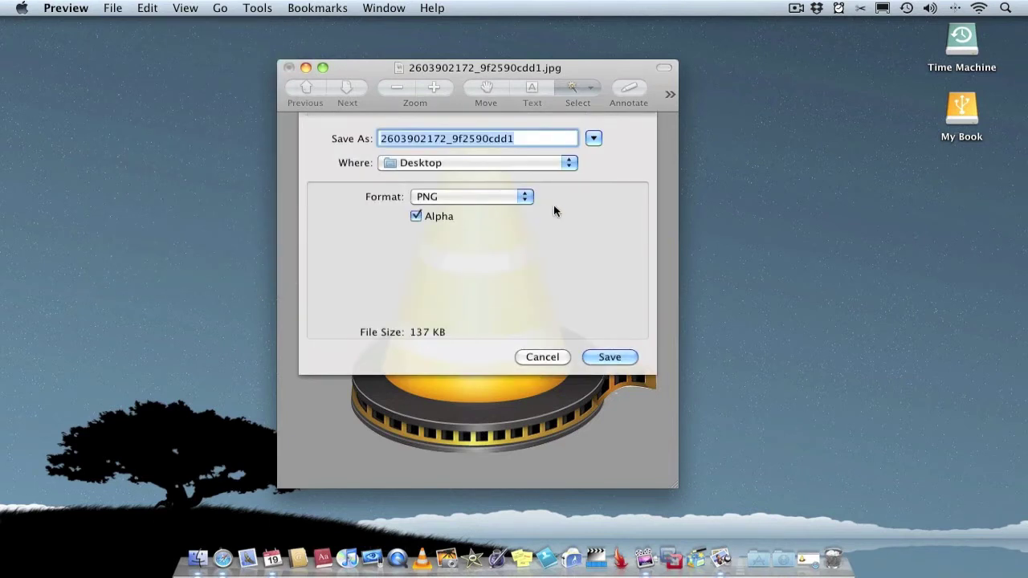
{"action": "left_click", "coordinate": [488, 197]}
{"action": "left_click", "coordinate": [489, 197]}
{"action": "key", "text": "BackSpace"}
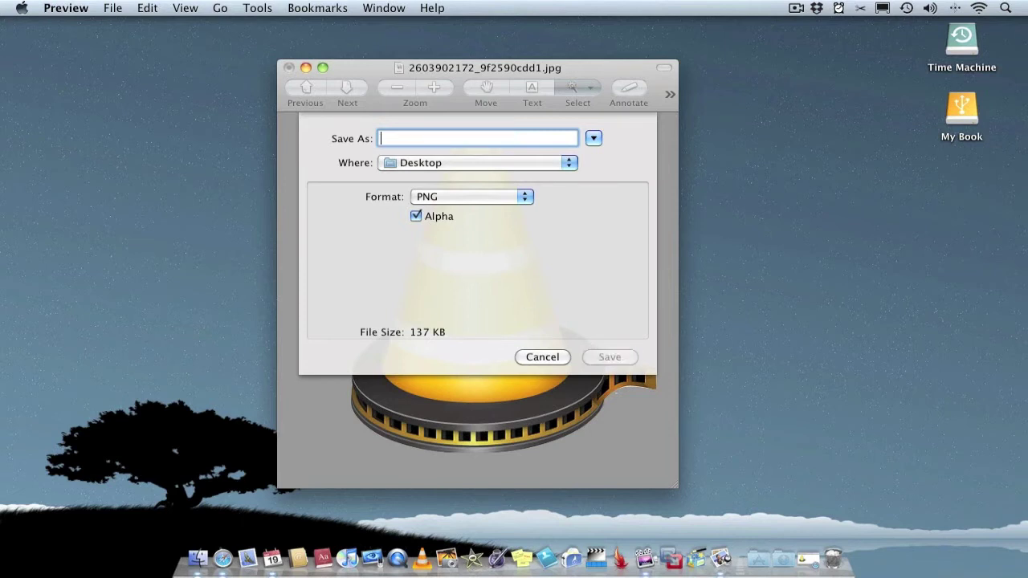
{"action": "type", "text": "VLC "}
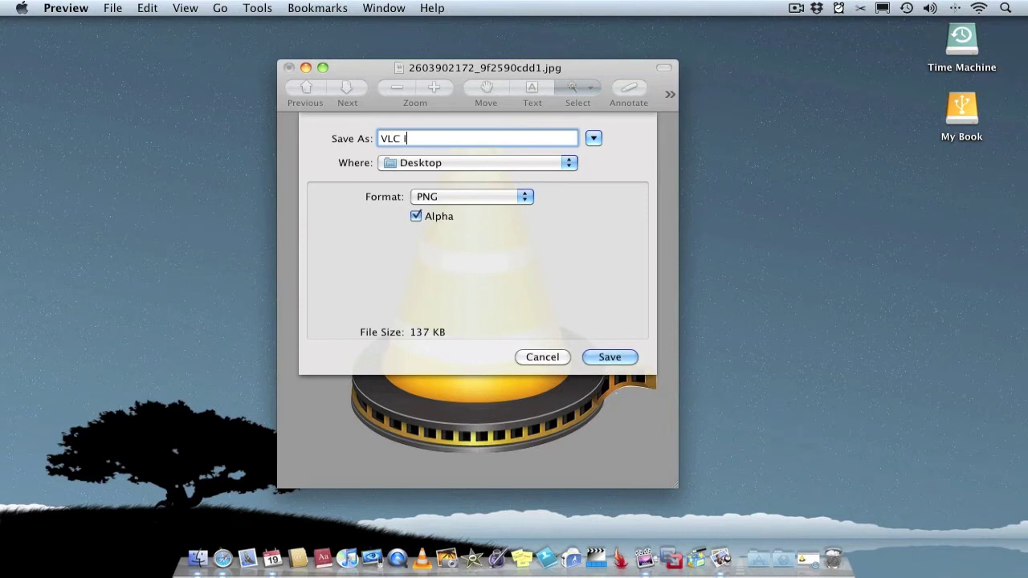
{"action": "type", "text": "ICON"}
{"action": "left_click", "coordinate": [618, 358]}
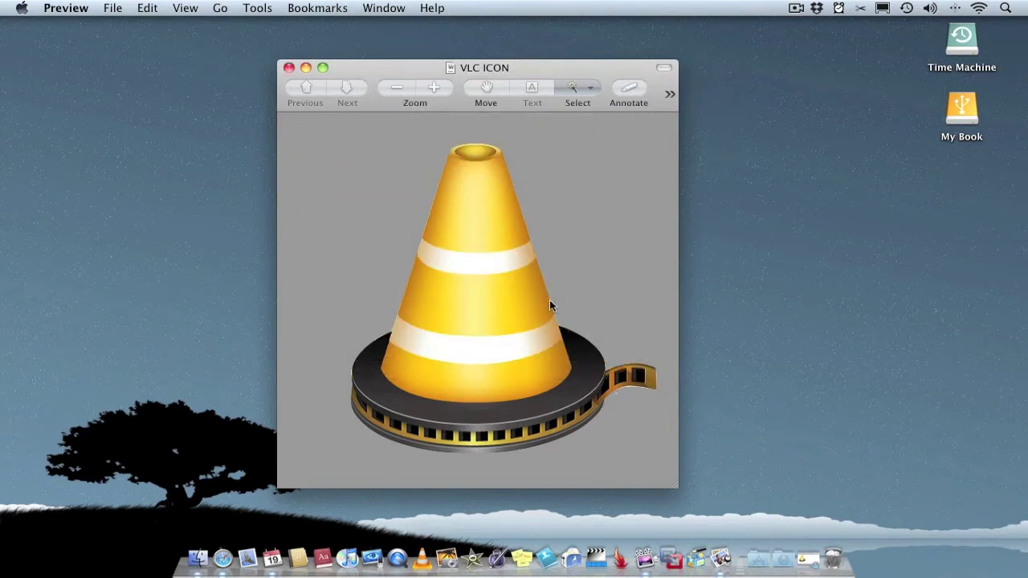
{"action": "left_click", "coordinate": [289, 68]}
{"action": "left_click_drag", "start_coordinate": [373, 147], "coordinate": [540, 294]}
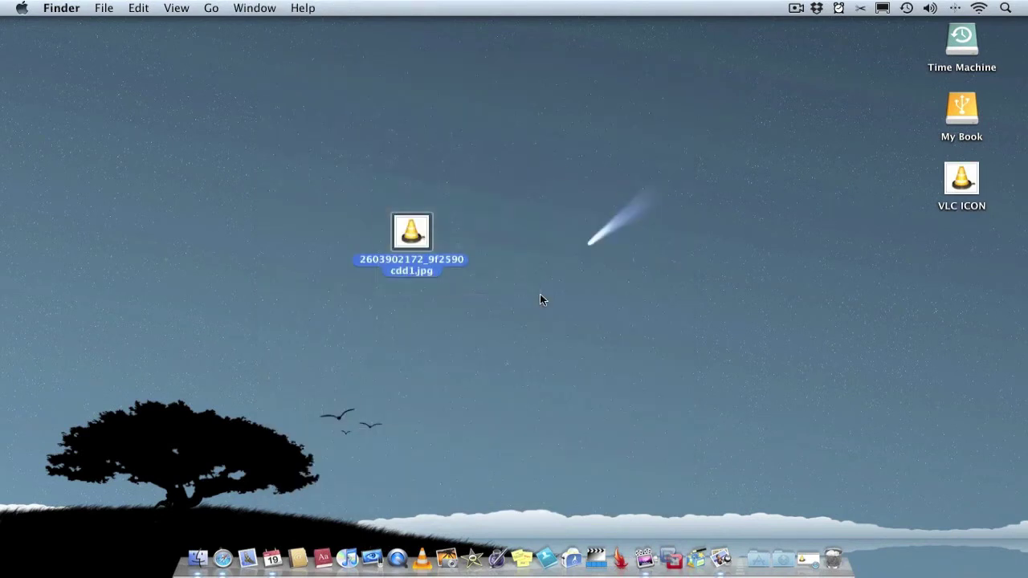
{"action": "key", "text": "super+BackSpace"}
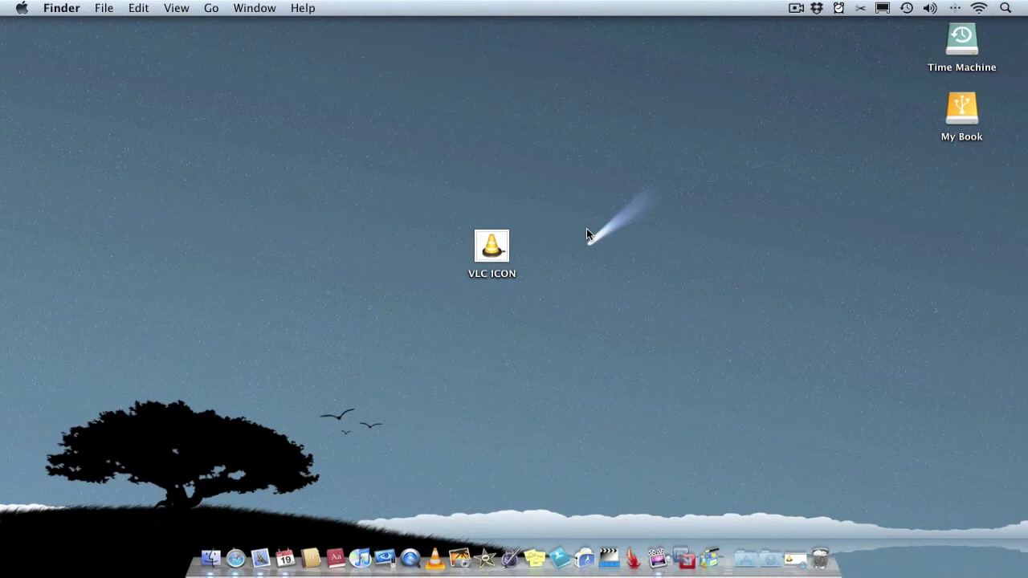
- Convert VLC ICON in FastIcns into an icon file saved on the Desktop as a resource fork
{"action": "left_click", "coordinate": [711, 546]}
{"action": "mouse_move", "coordinate": [370, 161]}
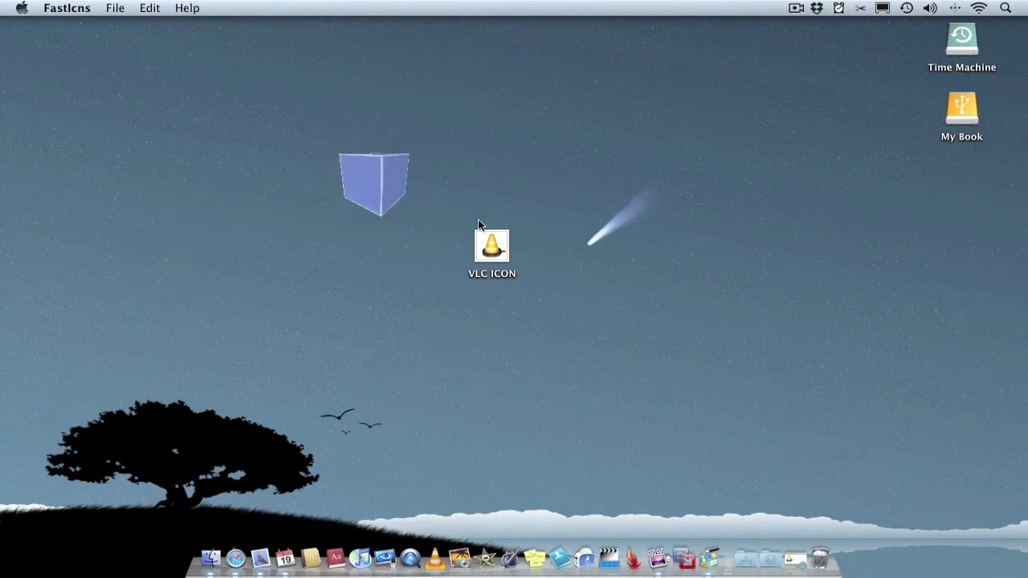
{"action": "left_click_drag", "start_coordinate": [491, 248], "coordinate": [373, 207]}
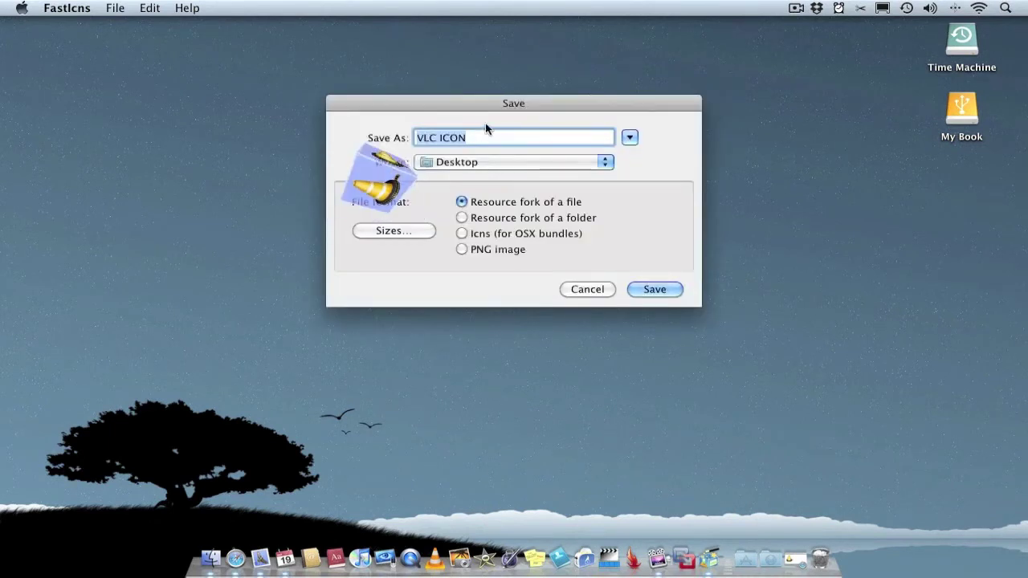
{"action": "left_click", "coordinate": [493, 92]}
{"action": "left_click_drag", "start_coordinate": [554, 102], "coordinate": [617, 100]}
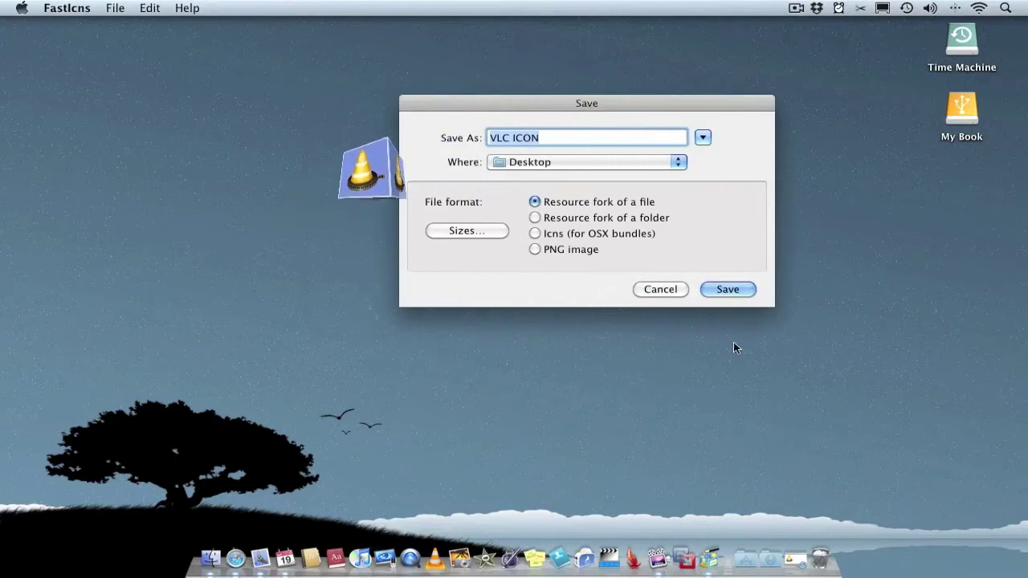
{"action": "left_click", "coordinate": [734, 289]}
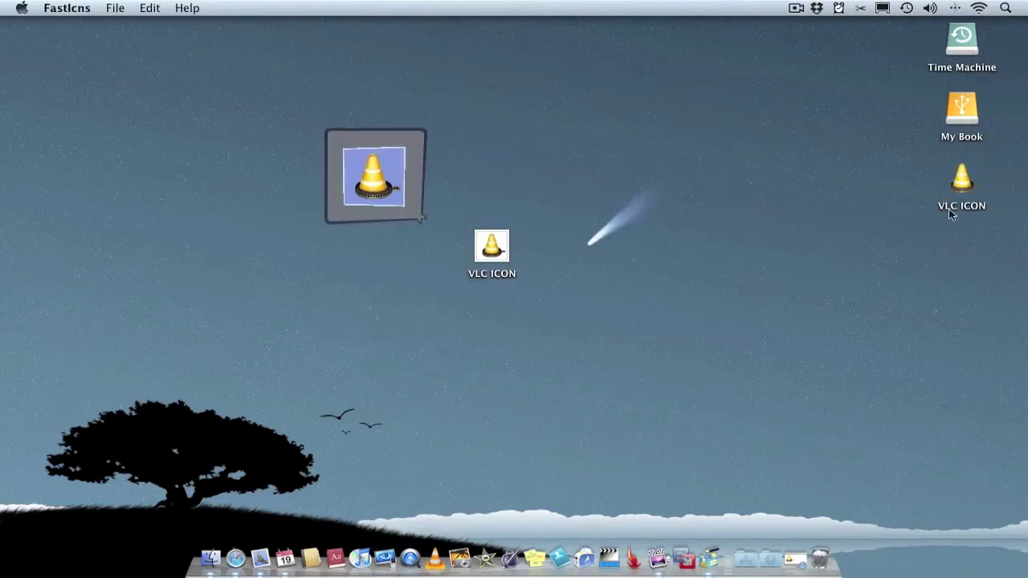
- Move the VLC ICON icon file beside the PNG and open the Applications folder in Finder
{"action": "left_click_drag", "start_coordinate": [974, 181], "coordinate": [1004, 191]}
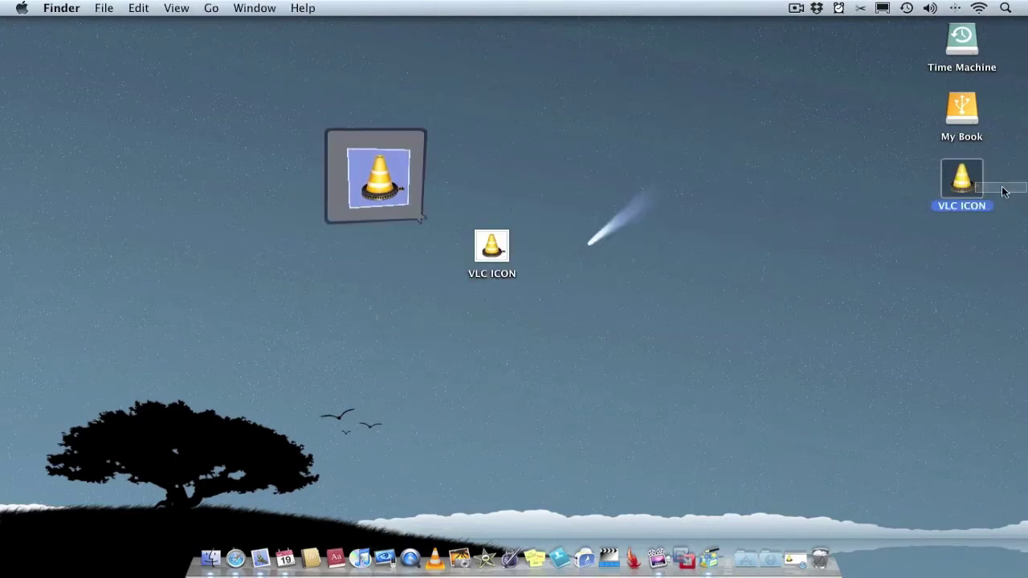
{"action": "left_click_drag", "start_coordinate": [941, 196], "coordinate": [695, 242]}
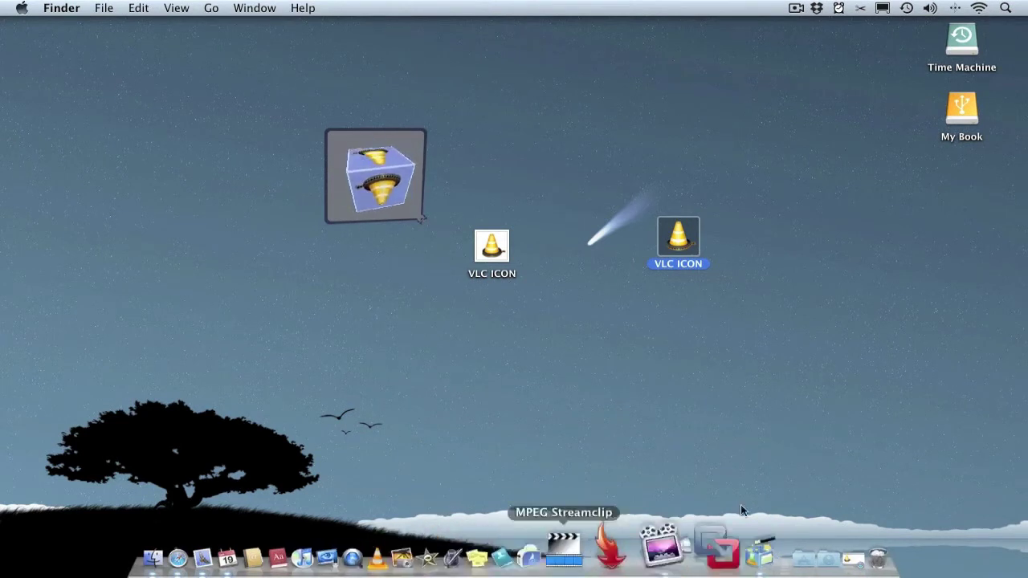
{"action": "left_click", "coordinate": [782, 530]}
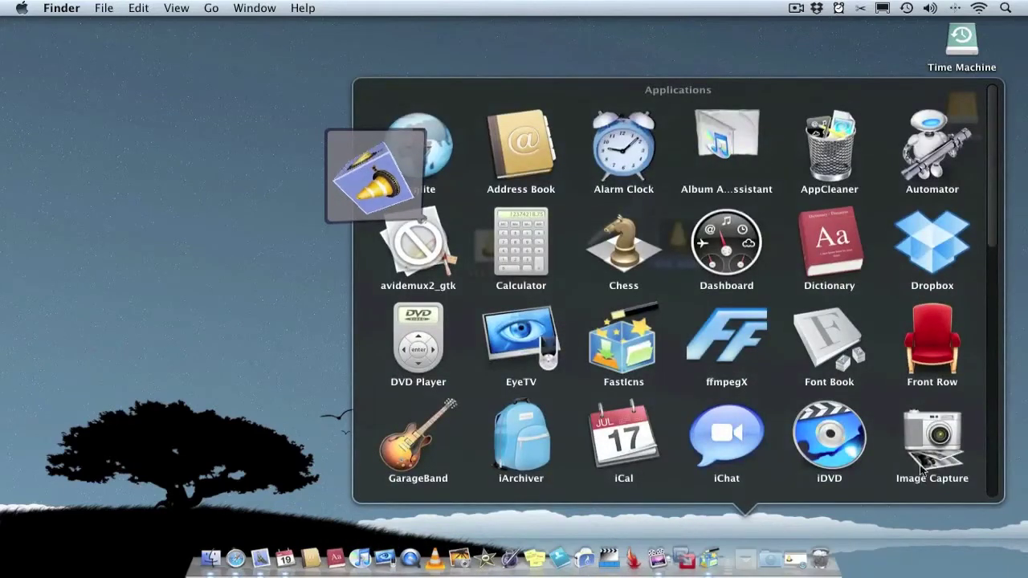
{"action": "scroll", "coordinate": [919, 460], "scroll_direction": "down", "scroll_amount": 15}
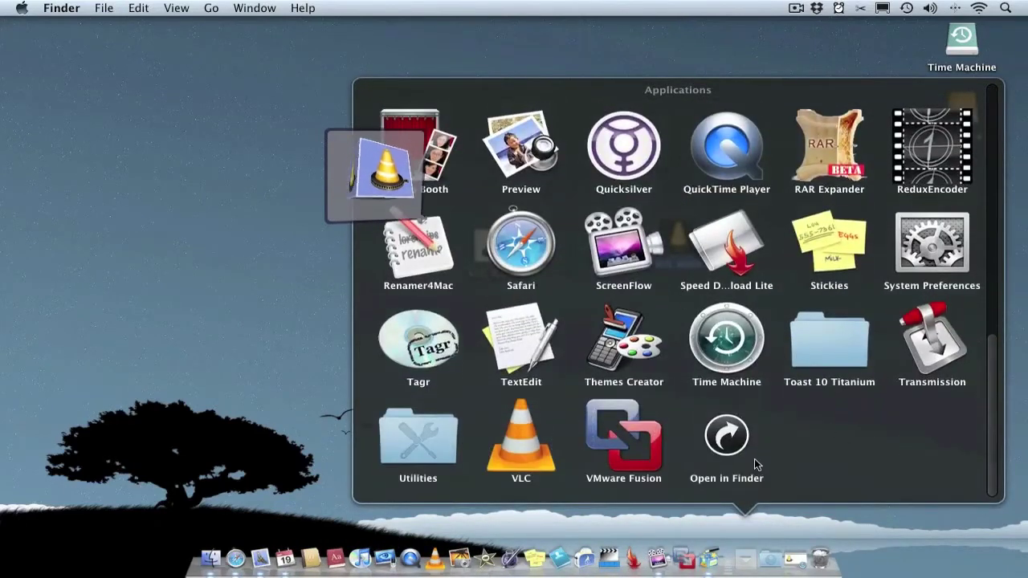
{"action": "left_click", "coordinate": [729, 442]}
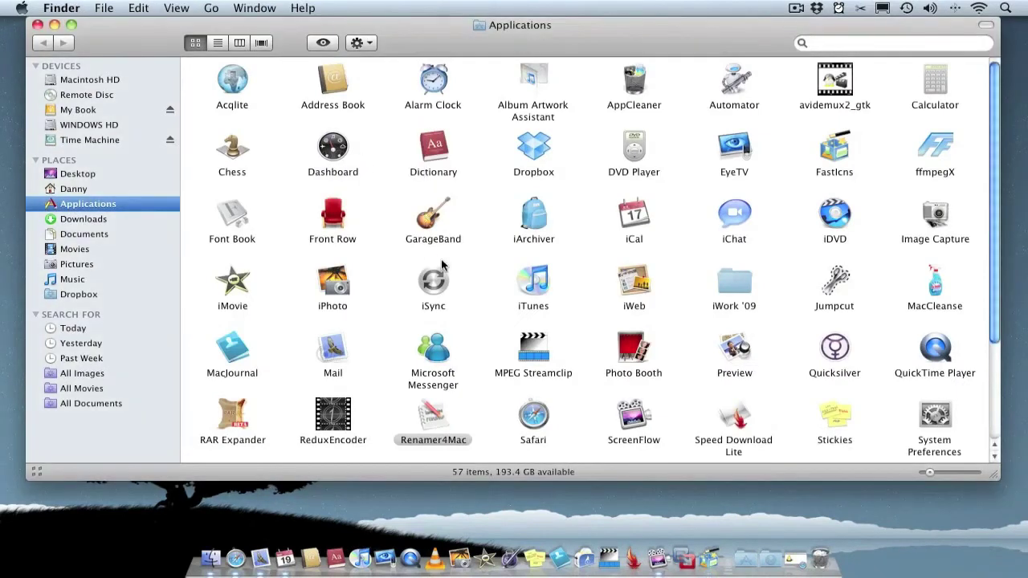
{"action": "scroll", "coordinate": [440, 270], "scroll_direction": "down", "scroll_amount": 3}
- Open VLC's Get Info panel and drop the VLC ICON file onto its icon
{"action": "scroll", "coordinate": [689, 324], "scroll_direction": "down", "scroll_amount": 2}
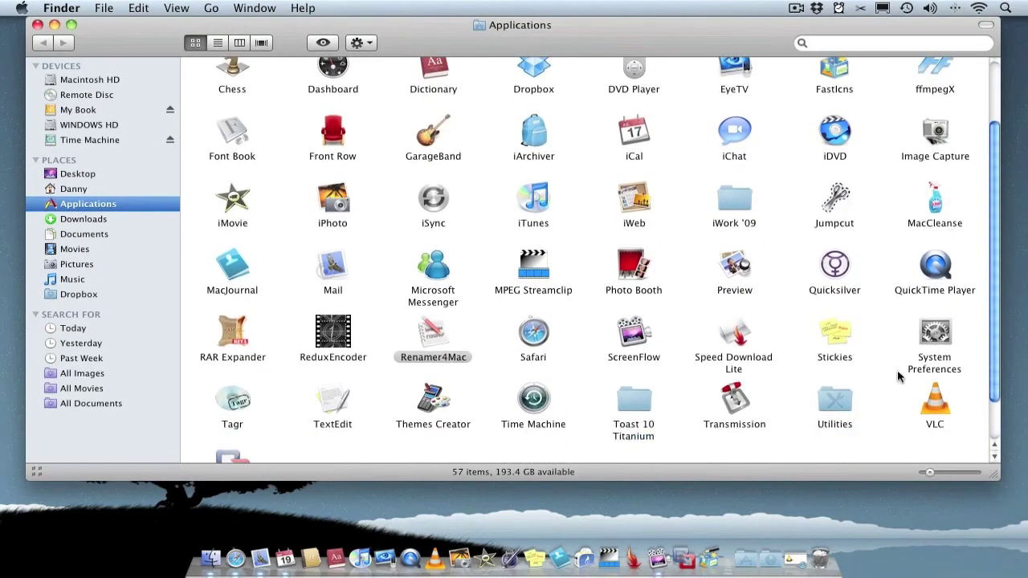
{"action": "right_click", "coordinate": [935, 403]}
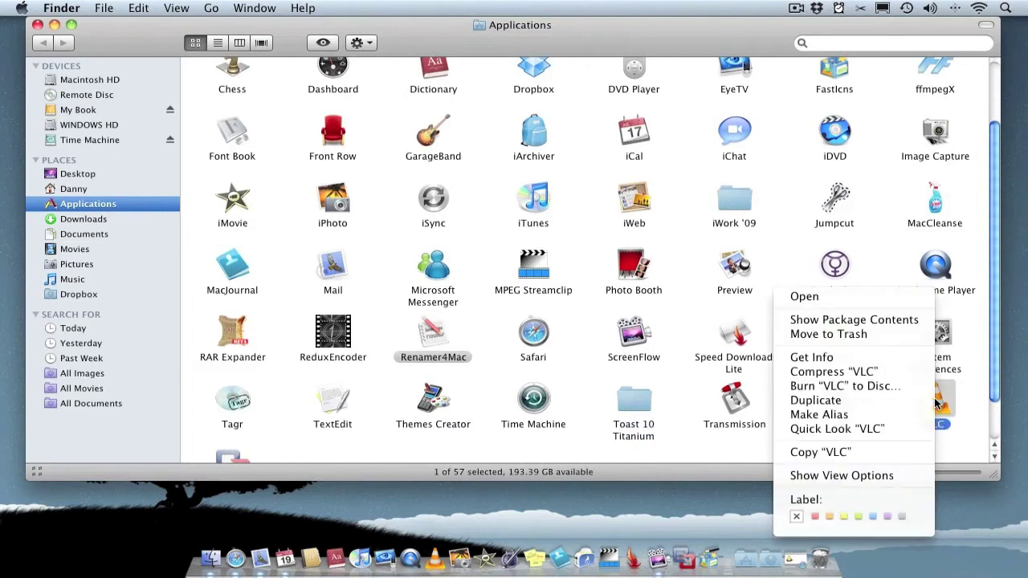
{"action": "left_click", "coordinate": [869, 366]}
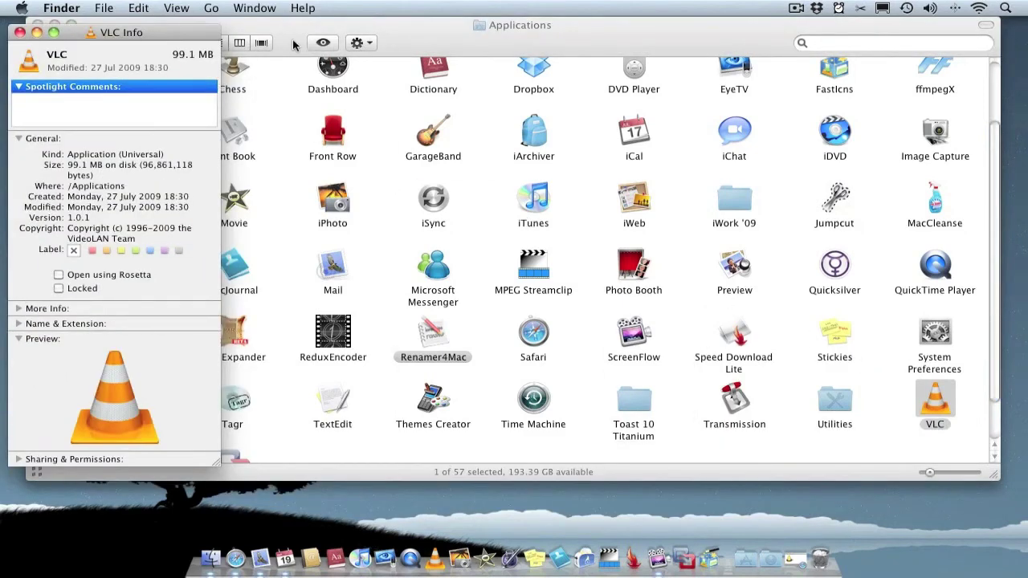
{"action": "left_click_drag", "start_coordinate": [274, 30], "coordinate": [403, 70]}
{"action": "left_click", "coordinate": [185, 66]}
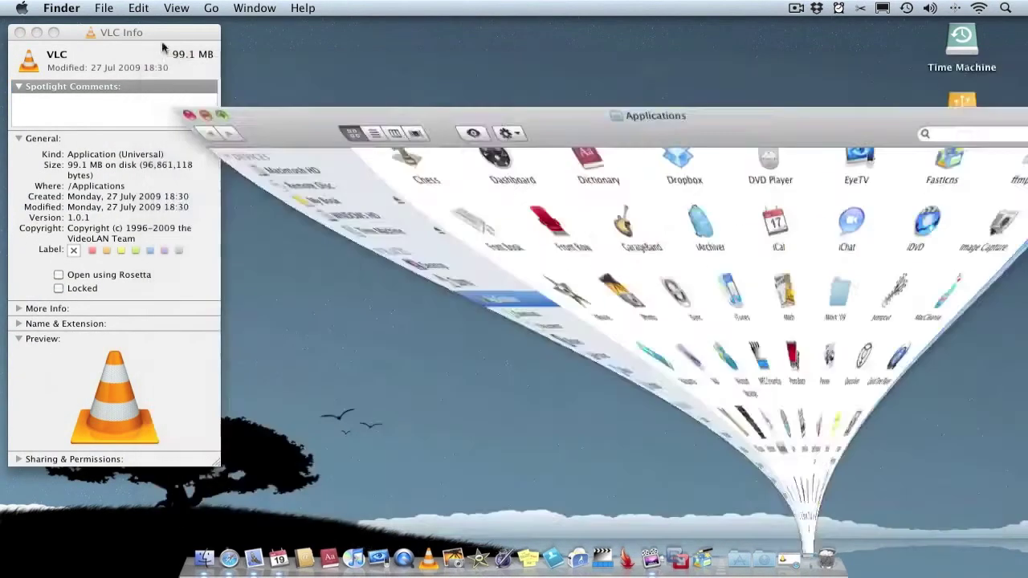
{"action": "left_click_drag", "start_coordinate": [137, 38], "coordinate": [369, 56]}
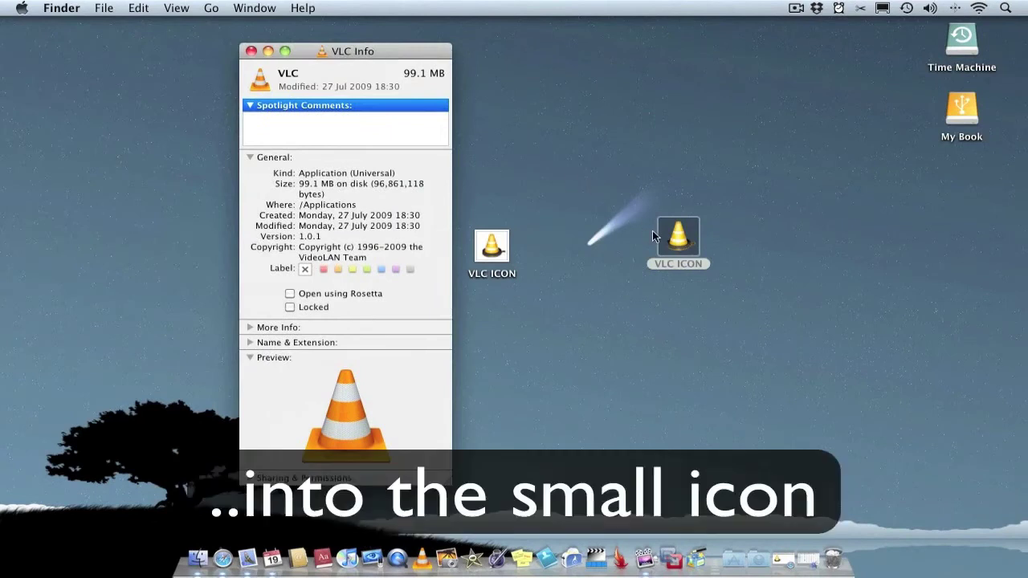
{"action": "left_click_drag", "start_coordinate": [687, 241], "coordinate": [251, 88]}
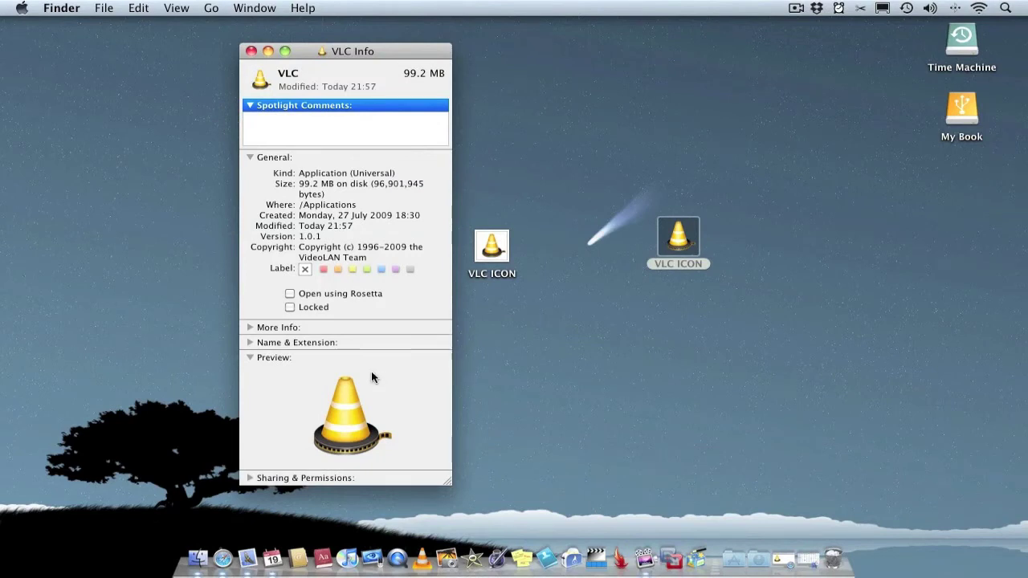
- Replace the old VLC Dock entry with the updated VLC and close the Applications window
{"action": "left_click_drag", "start_coordinate": [436, 542], "coordinate": [554, 444]}
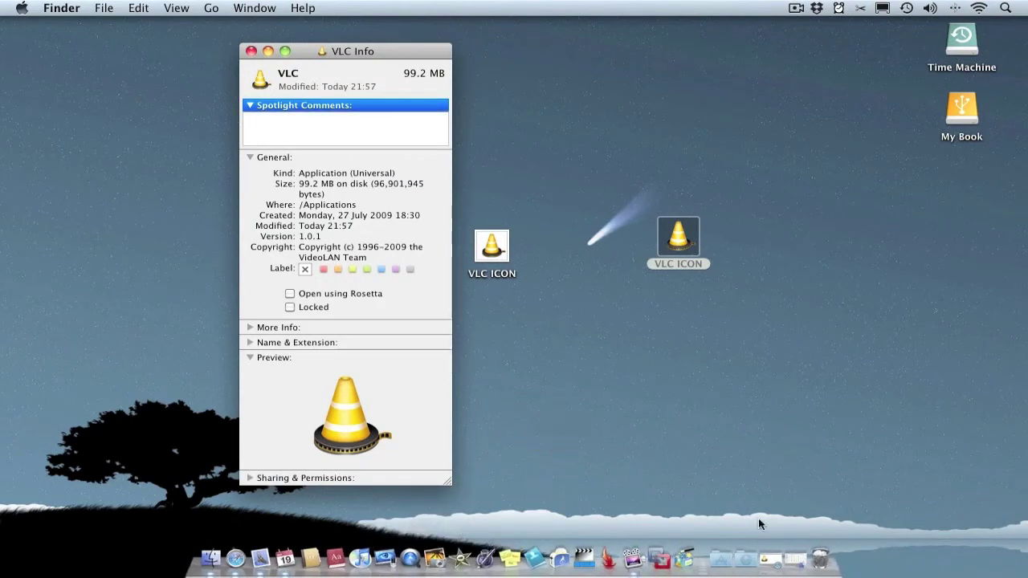
{"action": "left_click", "coordinate": [720, 559]}
{"action": "left_click_drag", "start_coordinate": [962, 377], "coordinate": [446, 566]}
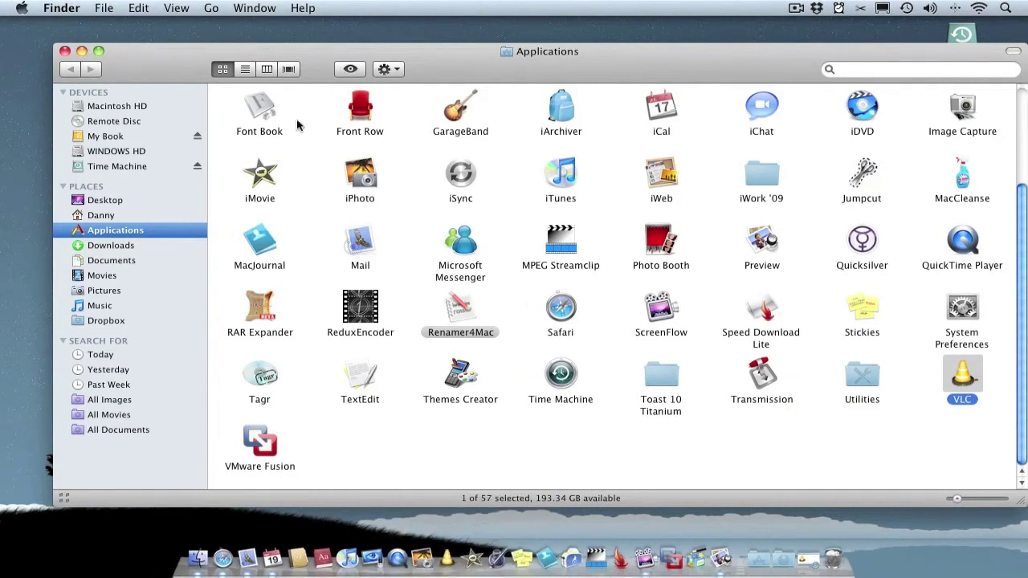
{"action": "left_click", "coordinate": [65, 51]}
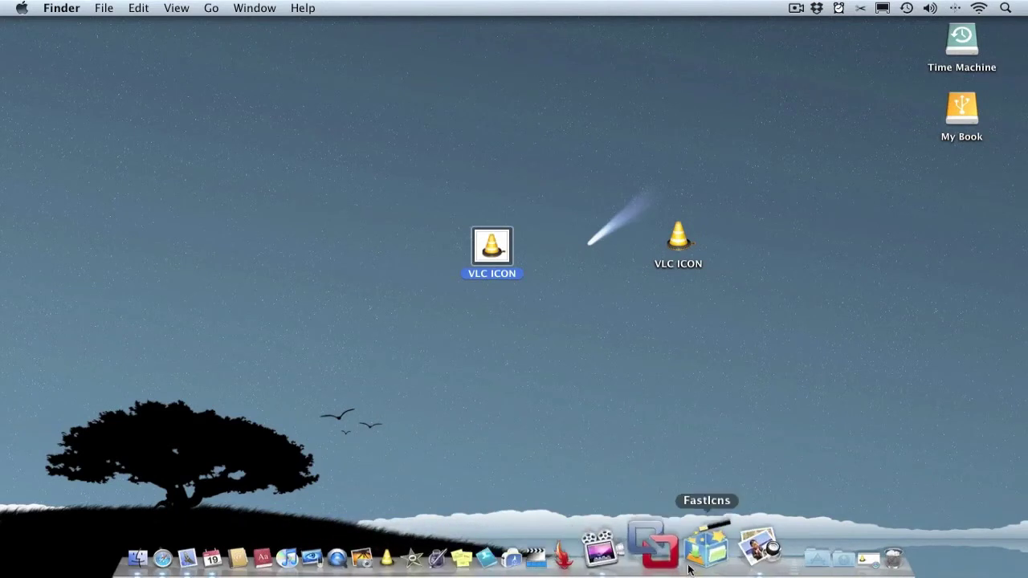
- Open VLC ICON in Preview and crop it to a 398 x 385 rectangle around the cone
{"action": "double_click", "coordinate": [496, 245]}
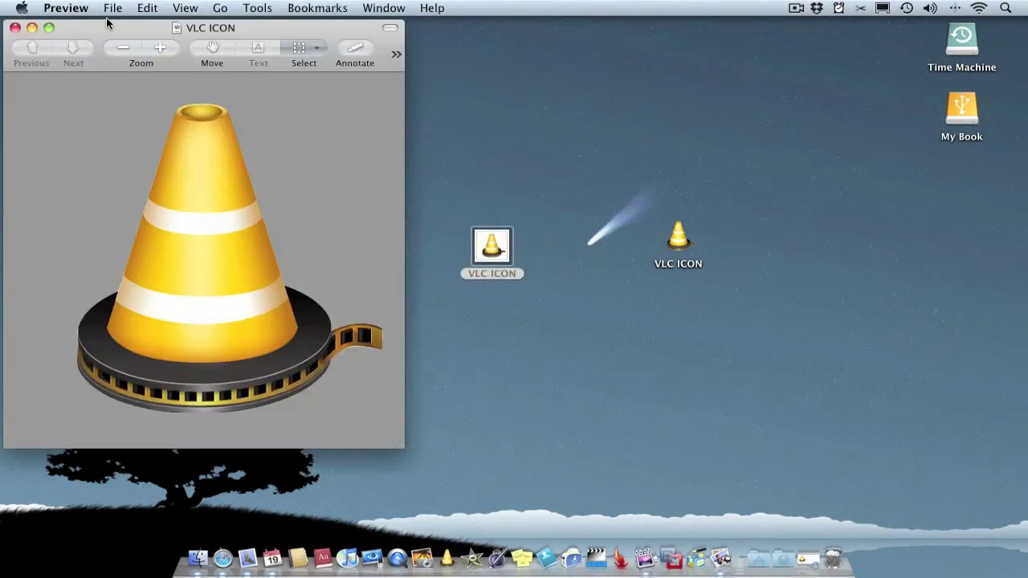
{"action": "left_click_drag", "start_coordinate": [104, 29], "coordinate": [318, 46]}
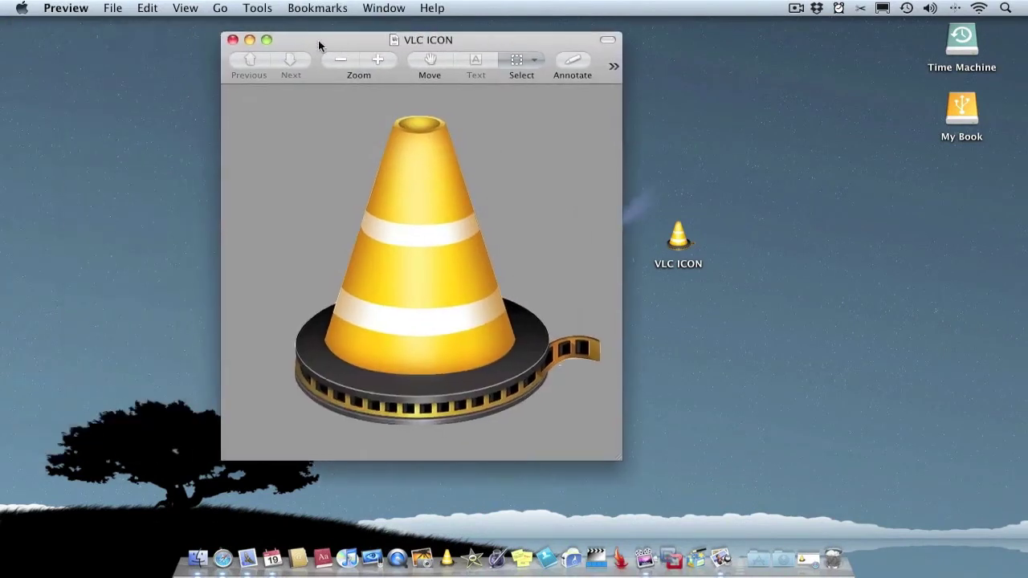
{"action": "left_click", "coordinate": [534, 60]}
{"action": "left_click", "coordinate": [533, 79]}
{"action": "left_click_drag", "start_coordinate": [281, 106], "coordinate": [603, 432]}
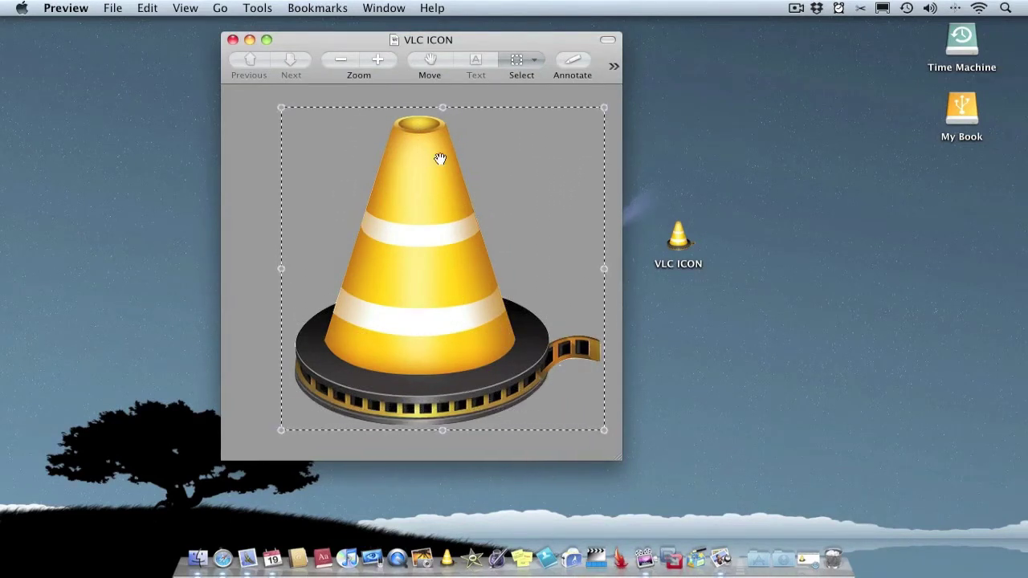
{"action": "left_click", "coordinate": [439, 110]}
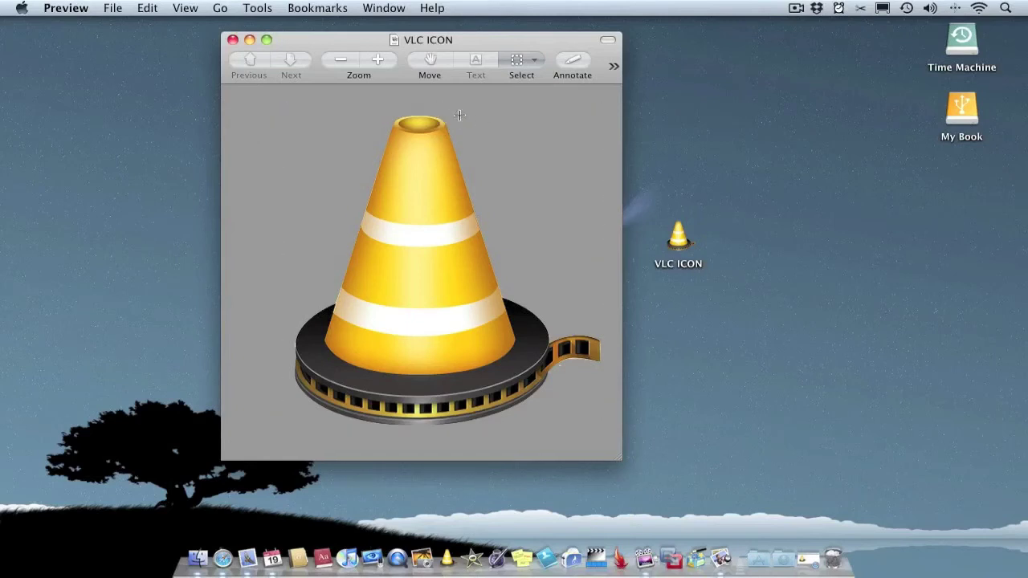
{"action": "left_click_drag", "start_coordinate": [271, 115], "coordinate": [601, 430]}
{"action": "left_click", "coordinate": [258, 8]}
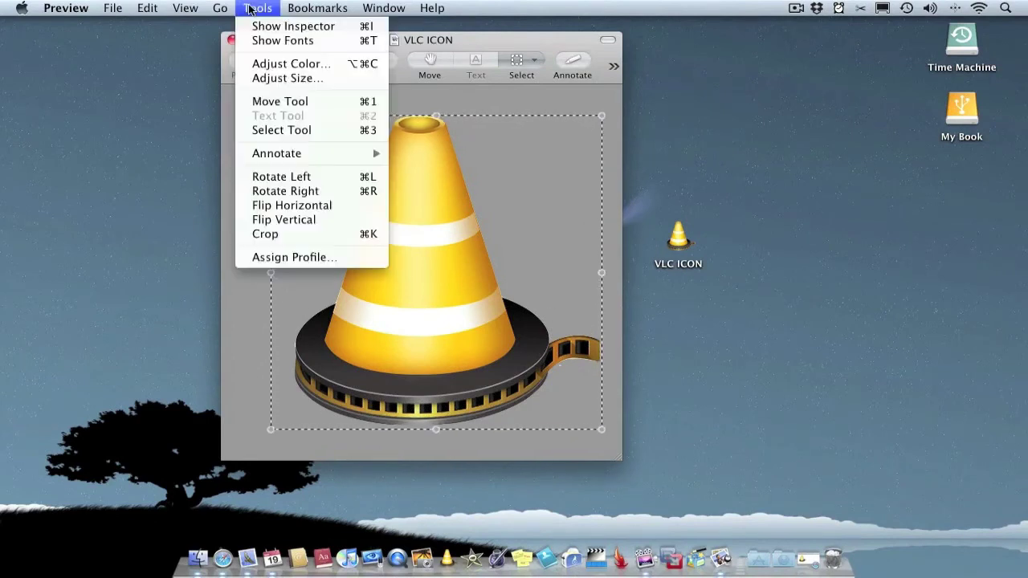
{"action": "left_click", "coordinate": [274, 234]}
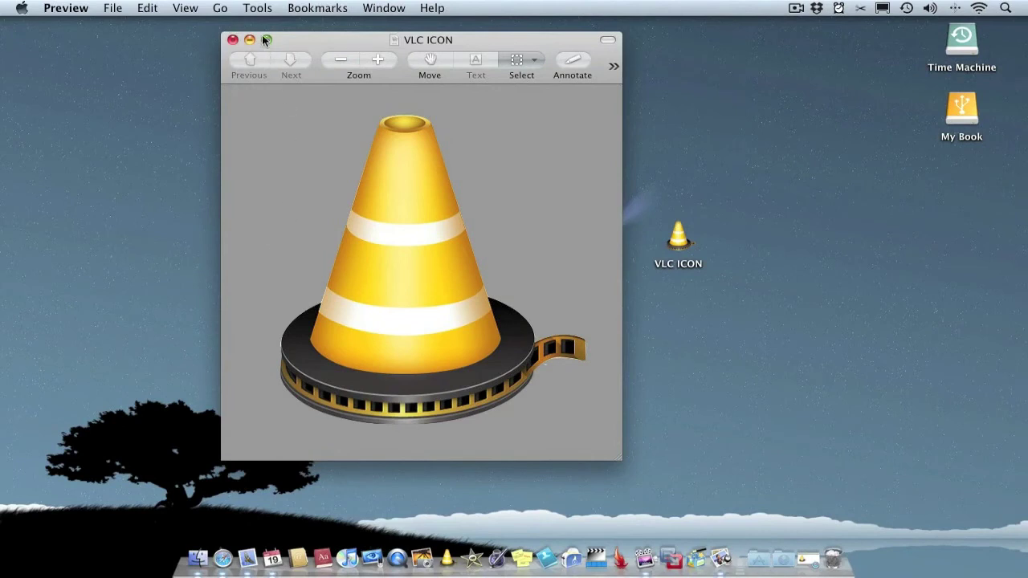
- Save the cropped image as VLC ICON on the desktop, replace the existing file, and hide Preview
{"action": "left_click", "coordinate": [122, 9]}
{"action": "left_click", "coordinate": [159, 135]}
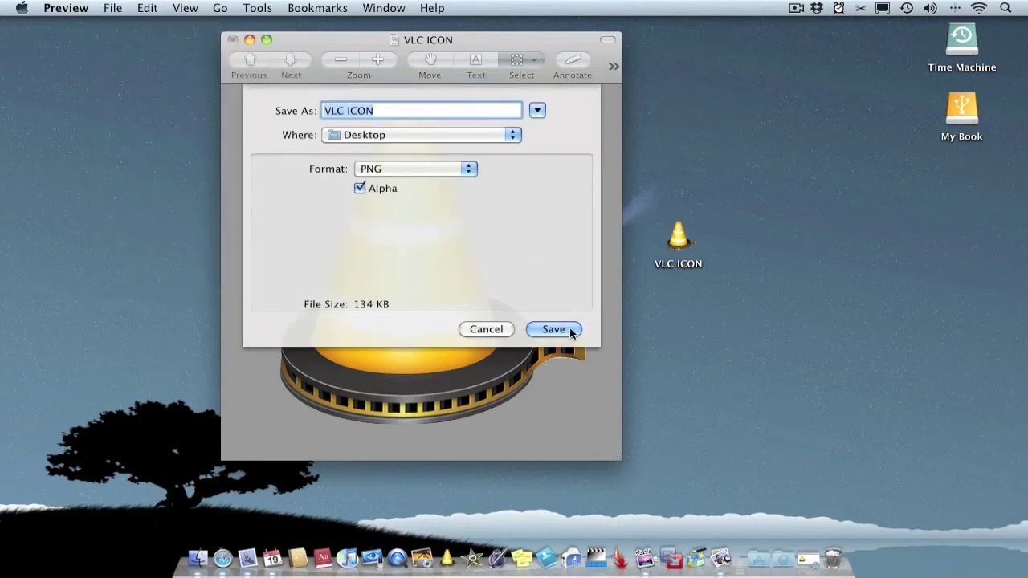
{"action": "left_click", "coordinate": [568, 329]}
{"action": "left_click", "coordinate": [546, 177]}
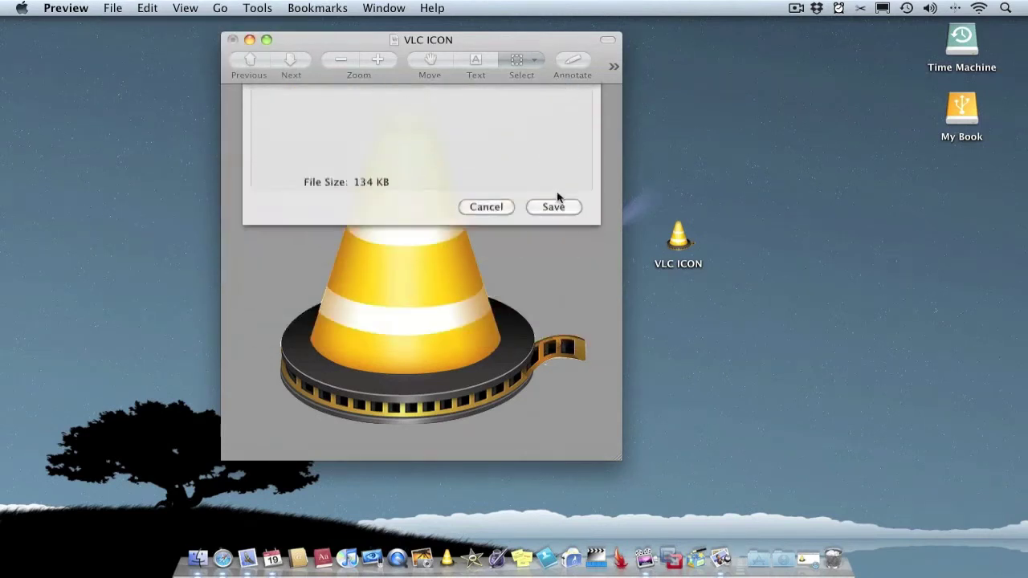
{"action": "left_click", "coordinate": [250, 40]}
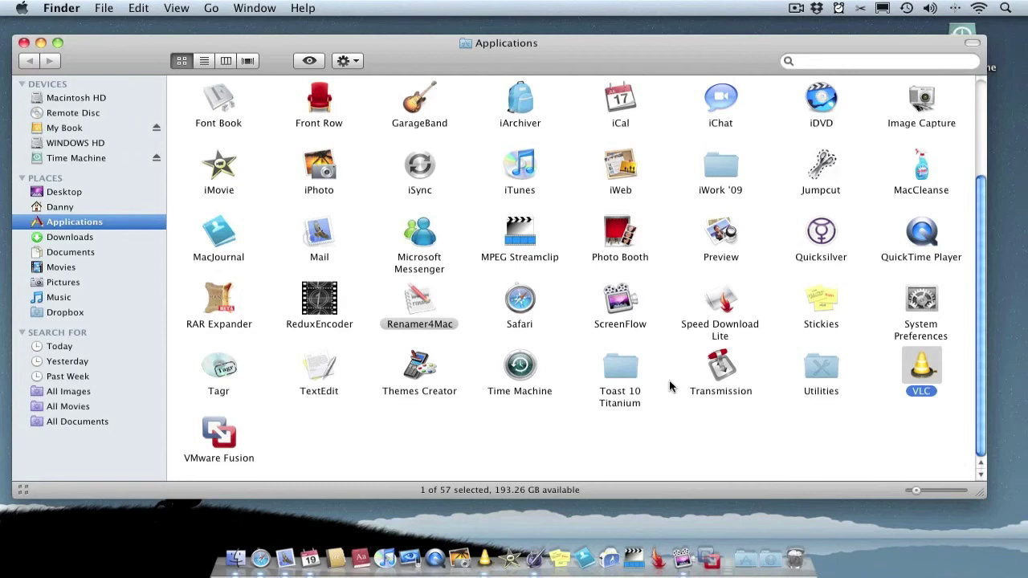
- Paste the cone image onto VLC's Get Info icon and close the Info window
{"action": "right_click", "coordinate": [924, 364]}
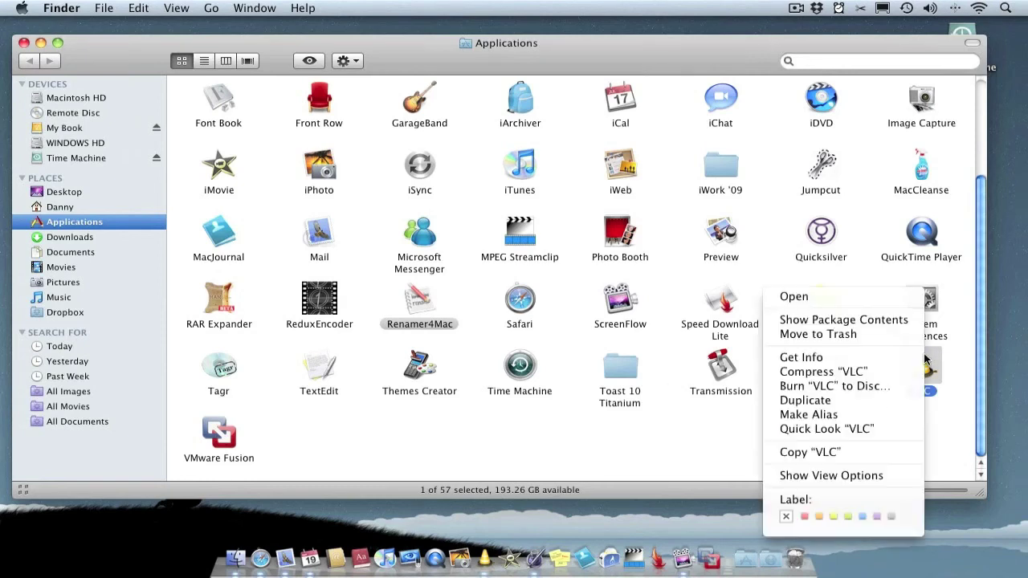
{"action": "left_click", "coordinate": [864, 358]}
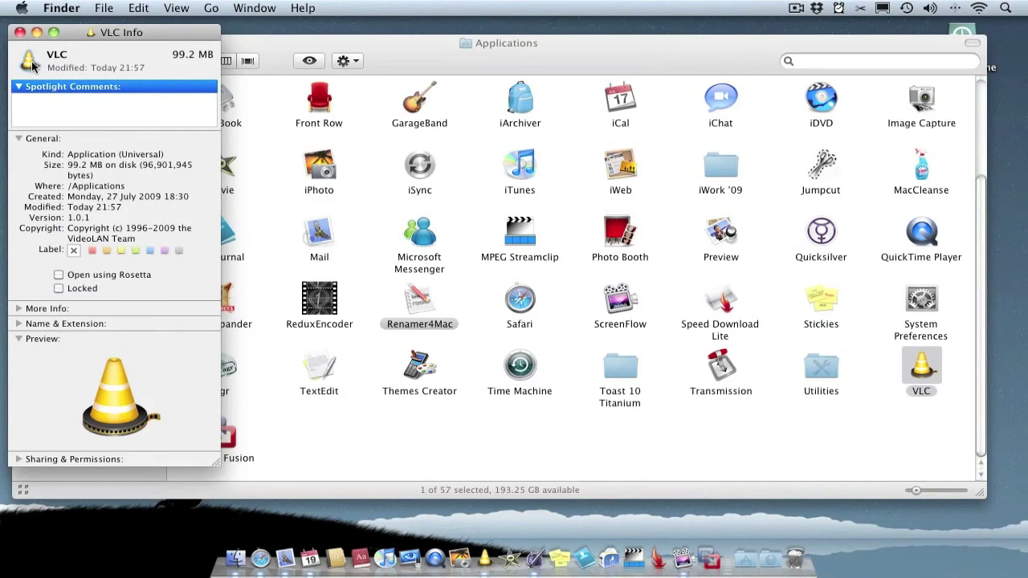
{"action": "key", "text": "super+v"}
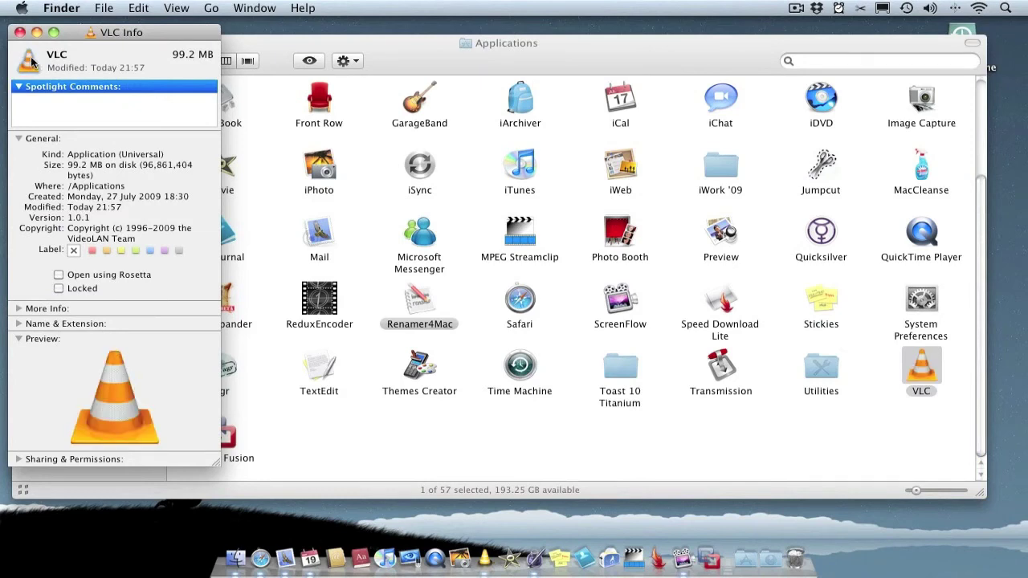
{"action": "left_click", "coordinate": [20, 33]}
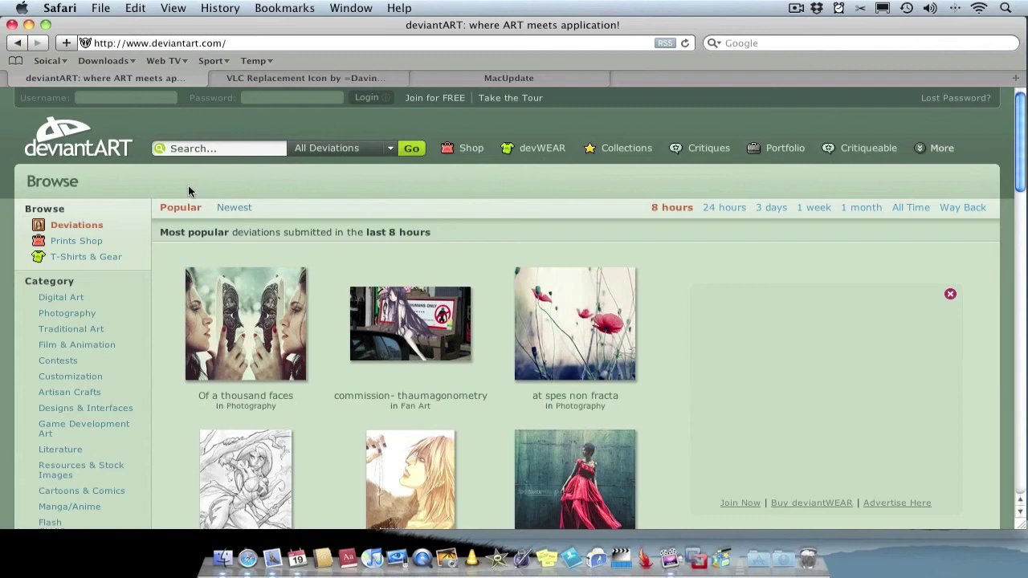
- Browse deviantART's Customization category down to its Icons section
{"action": "scroll", "coordinate": [149, 187], "scroll_direction": "down", "scroll_amount": 5}
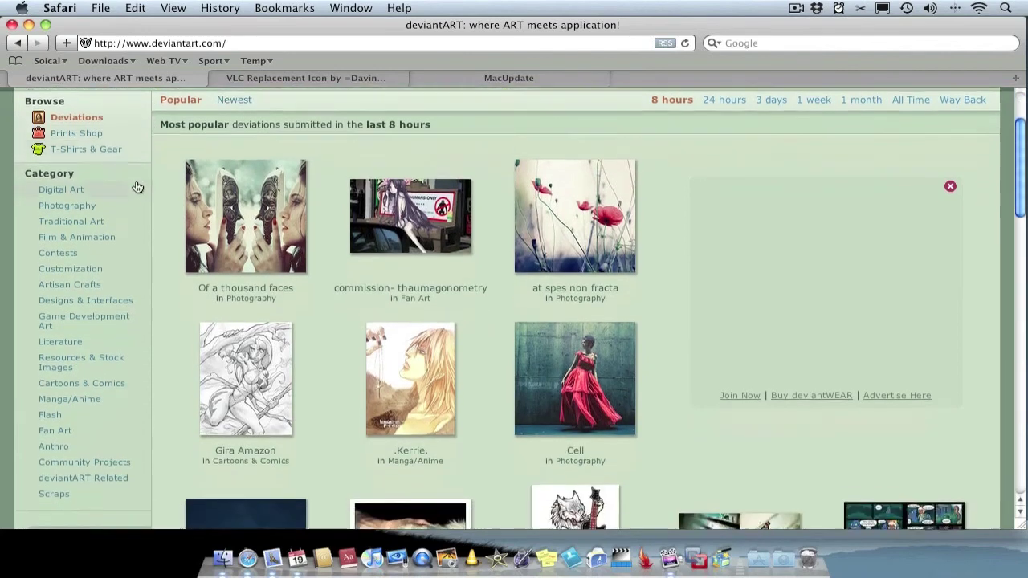
{"action": "left_click", "coordinate": [56, 259]}
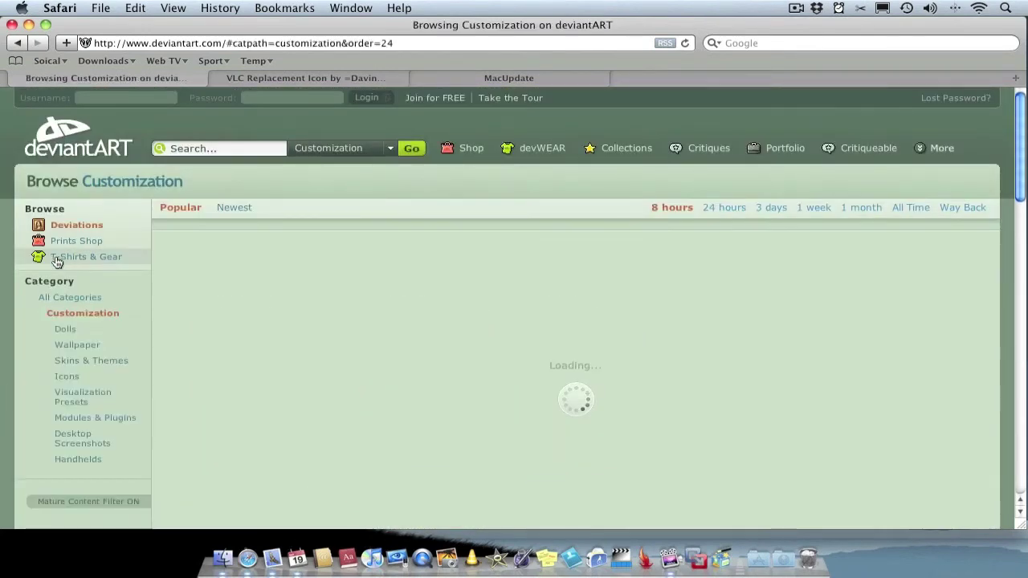
{"action": "scroll", "coordinate": [105, 255], "scroll_direction": "down", "scroll_amount": 2}
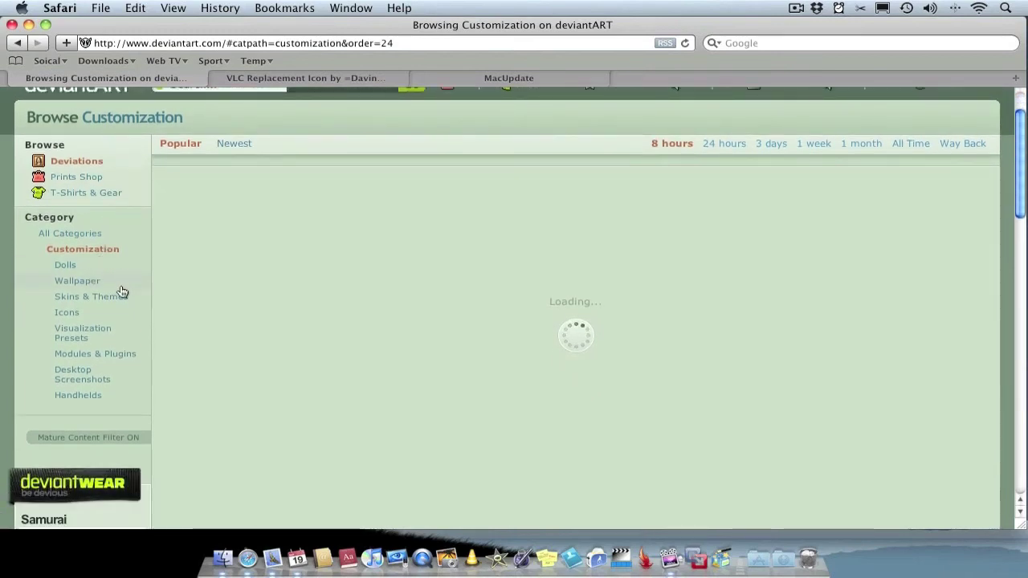
{"action": "left_click", "coordinate": [77, 318]}
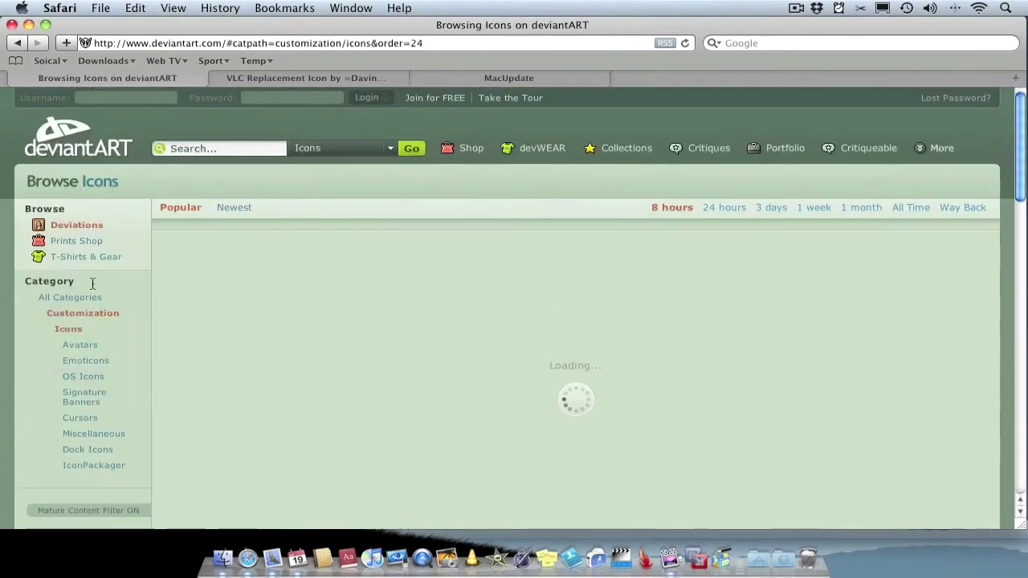
{"action": "scroll", "coordinate": [115, 296], "scroll_direction": "down", "scroll_amount": 1}
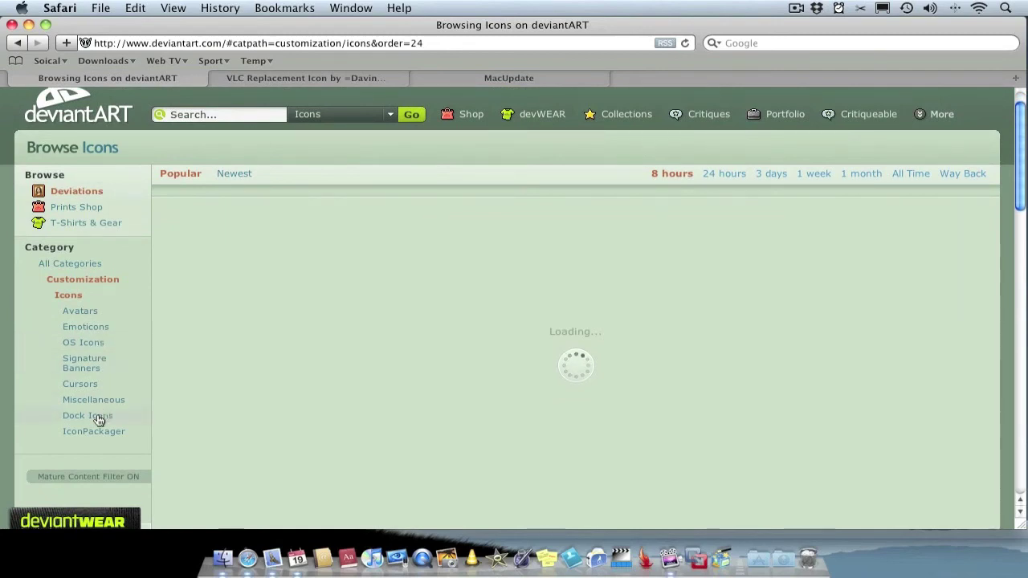
{"action": "scroll", "coordinate": [112, 371], "scroll_direction": "up", "scroll_amount": 1}
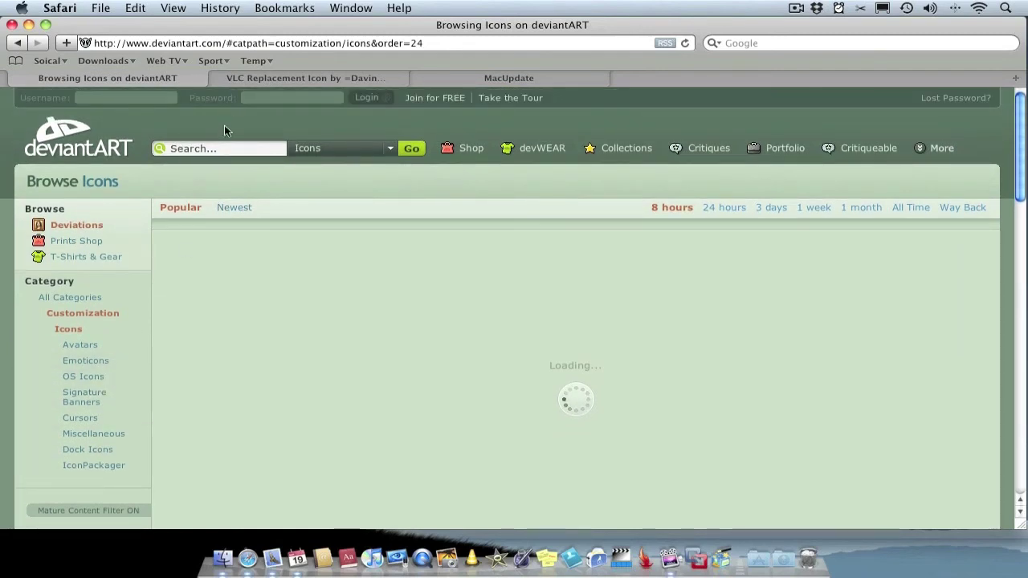
- Go to the VLC Replacement Icon page and download its zip file
{"action": "left_click", "coordinate": [220, 147]}
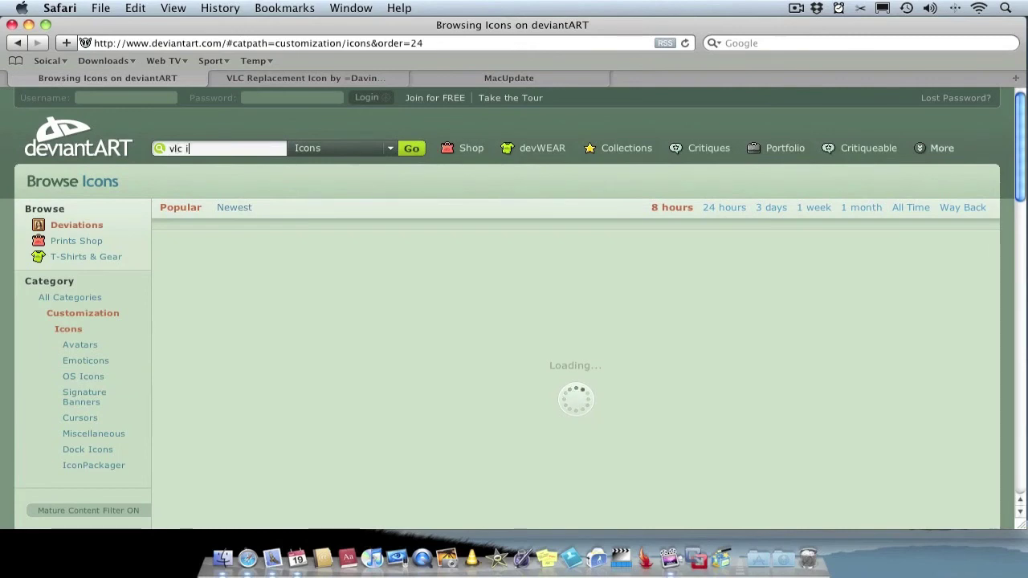
{"action": "type", "text": "vlc ico"}
{"action": "key", "text": "BackSpace"}
{"action": "key", "text": "BackSpace"}
{"action": "key", "text": "BackSpace"}
{"action": "key", "text": "BackSpace"}
{"action": "key", "text": "BackSpace"}
{"action": "key", "text": "BackSpace"}
{"action": "key", "text": "BackSpace"}
{"action": "left_click", "coordinate": [275, 77]}
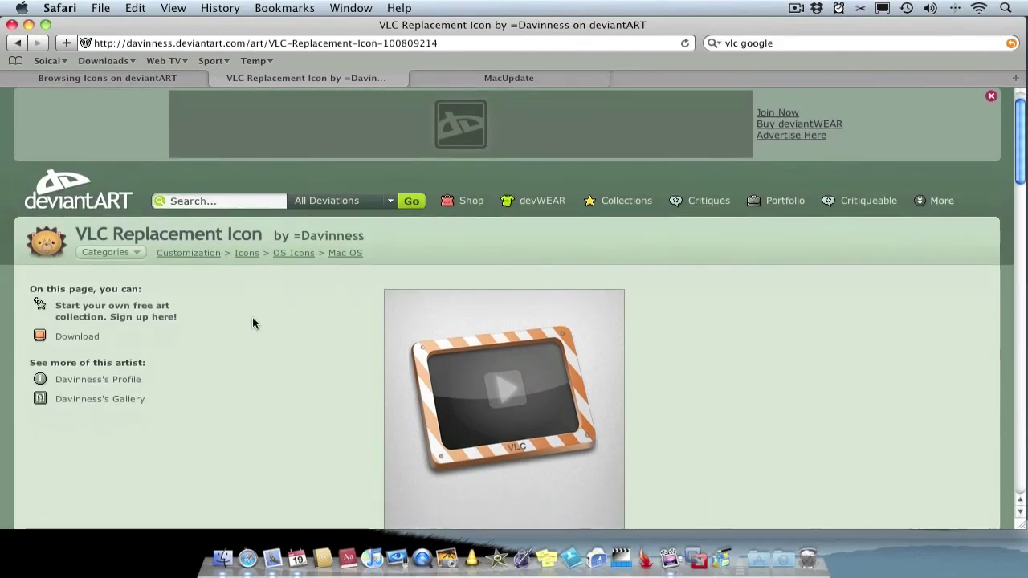
{"action": "scroll", "coordinate": [256, 322], "scroll_direction": "down", "scroll_amount": 3}
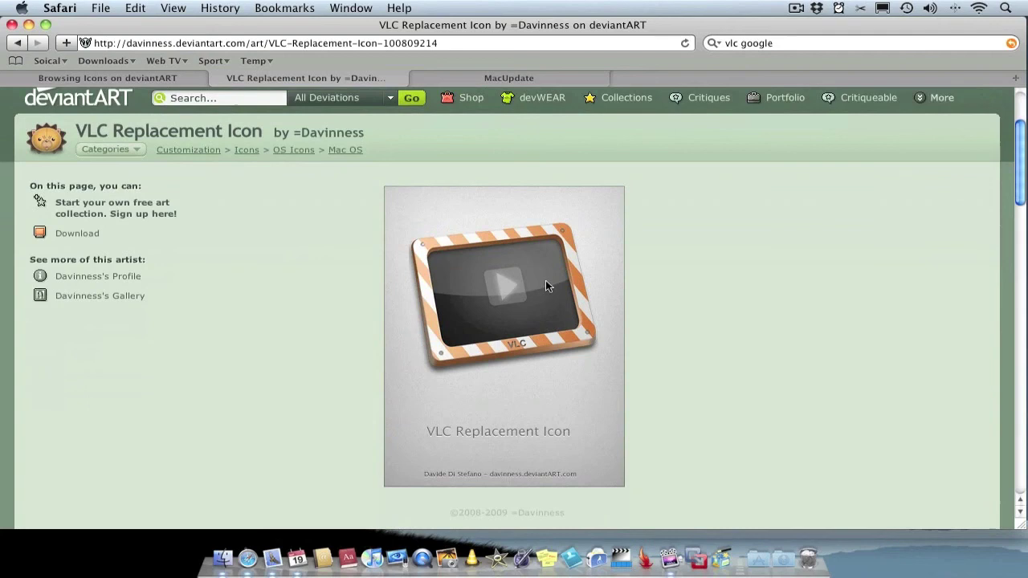
{"action": "scroll", "coordinate": [134, 351], "scroll_direction": "up", "scroll_amount": 3}
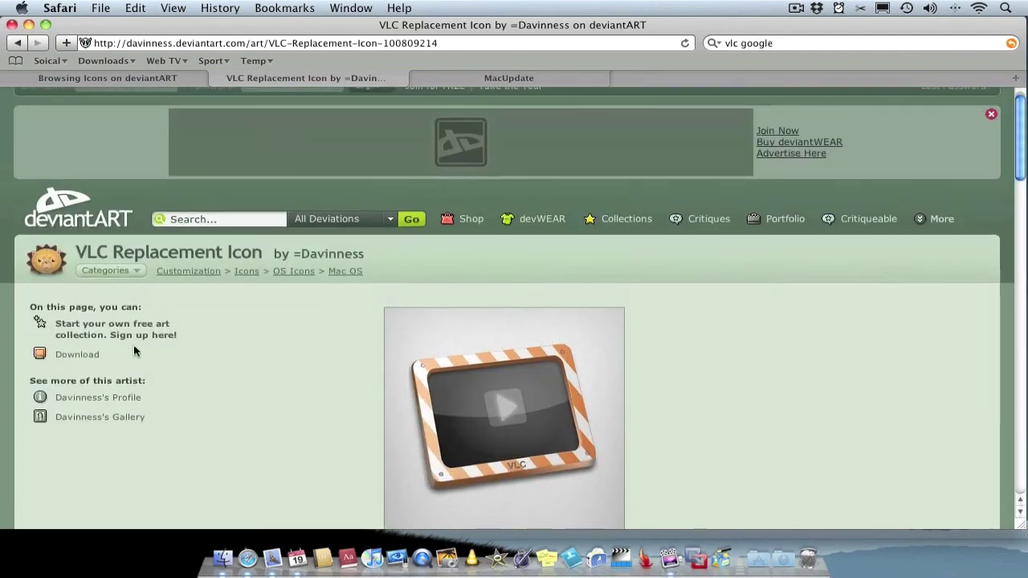
{"action": "left_click", "coordinate": [68, 355]}
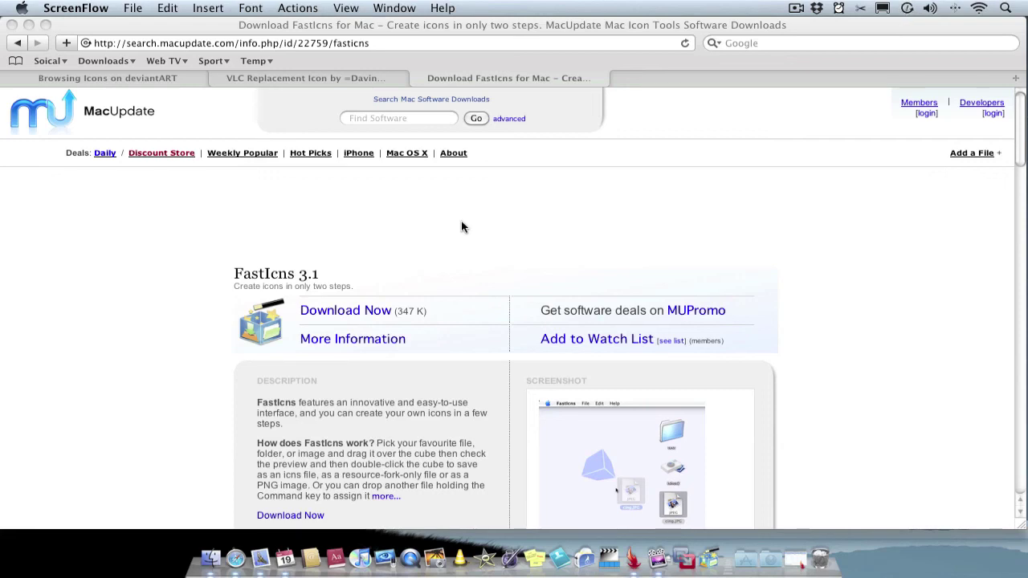
{"action": "scroll", "coordinate": [462, 227], "scroll_direction": "down", "scroll_amount": 4}
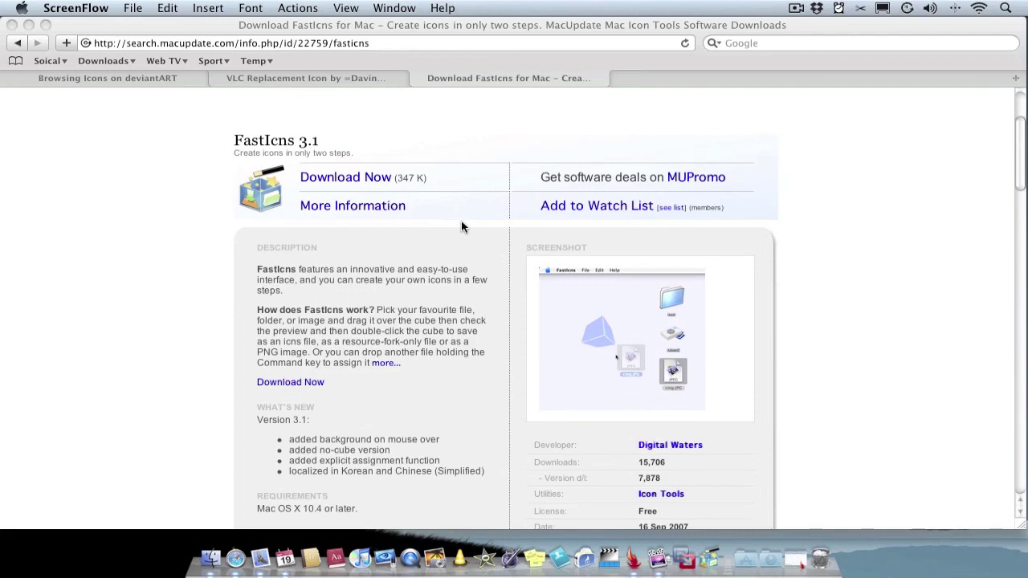
{"action": "scroll", "coordinate": [462, 228], "scroll_direction": "down", "scroll_amount": 1}
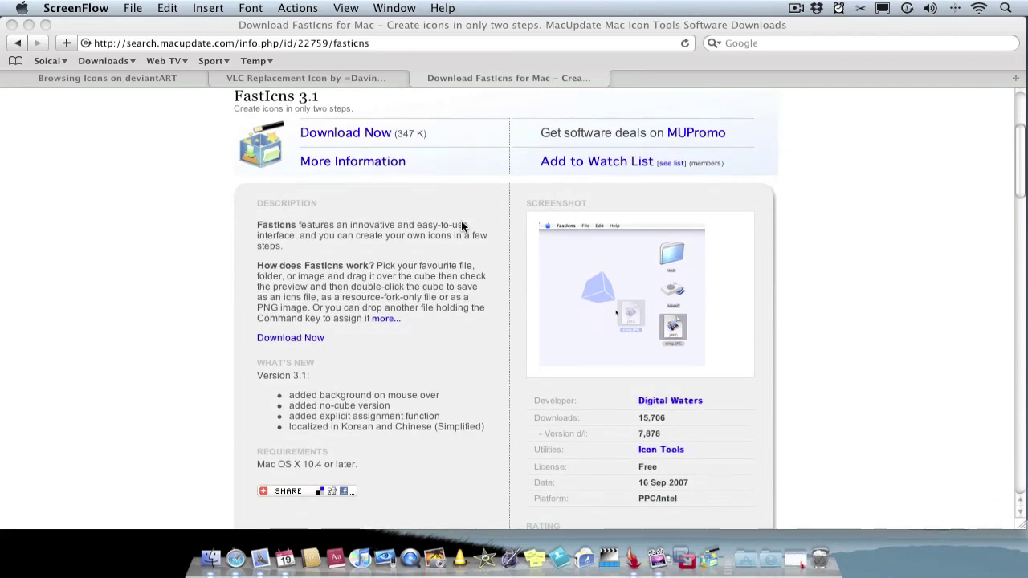
{"action": "scroll", "coordinate": [462, 228], "scroll_direction": "down", "scroll_amount": 5}
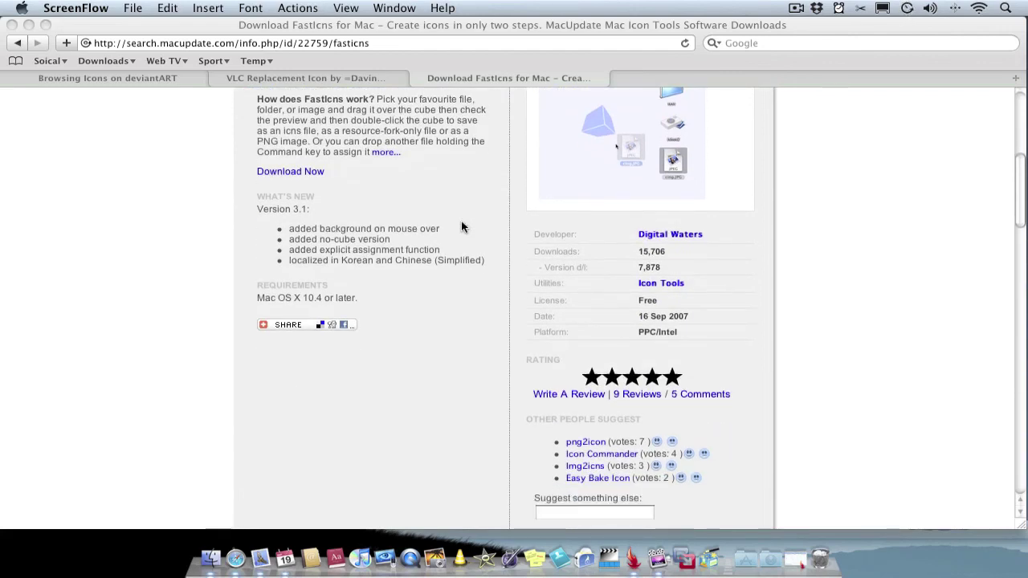
{"action": "scroll", "coordinate": [462, 228], "scroll_direction": "up", "scroll_amount": 1}
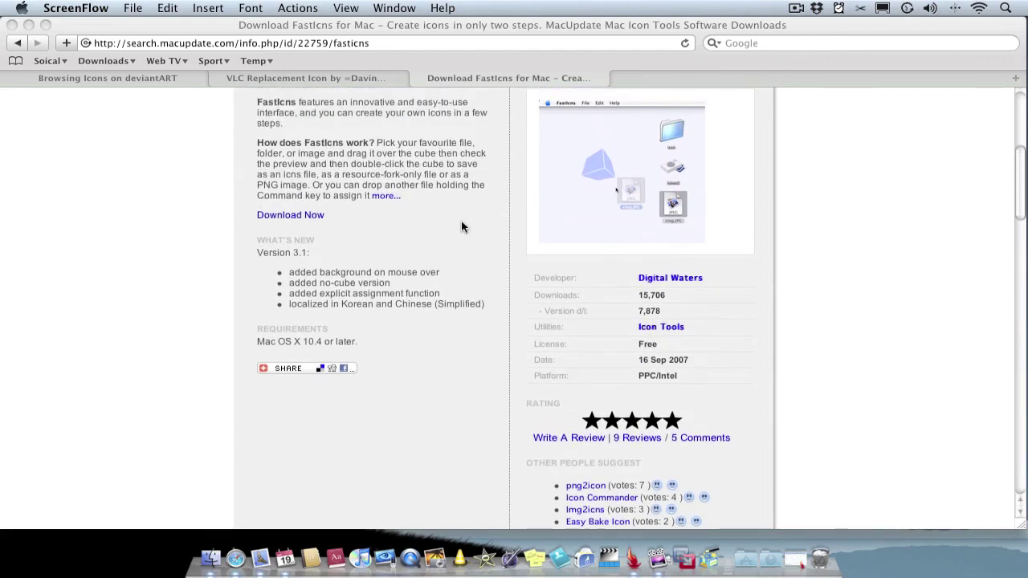
{"action": "scroll", "coordinate": [462, 227], "scroll_direction": "up", "scroll_amount": 3}
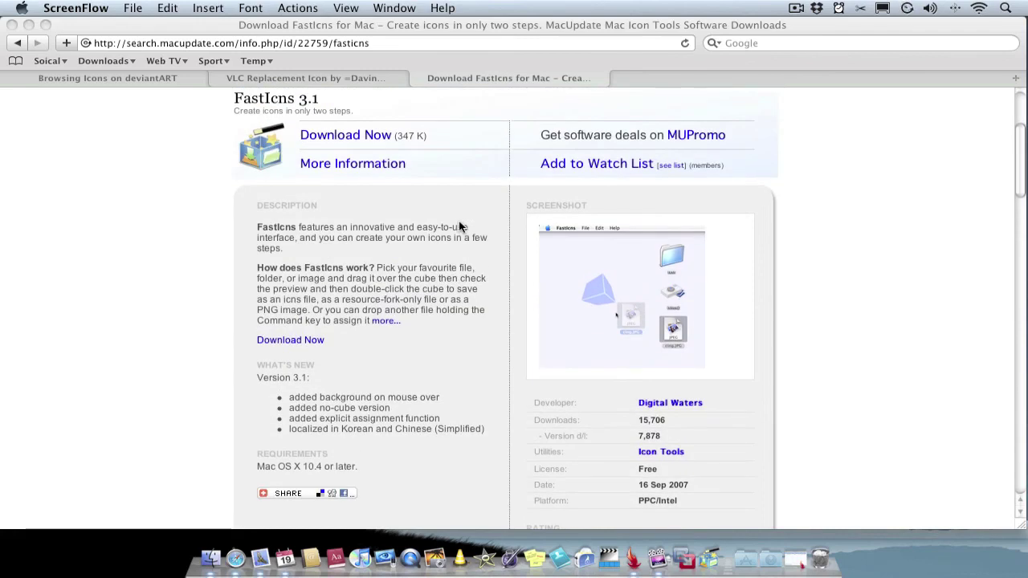
{"action": "scroll", "coordinate": [462, 227], "scroll_direction": "up", "scroll_amount": 1}
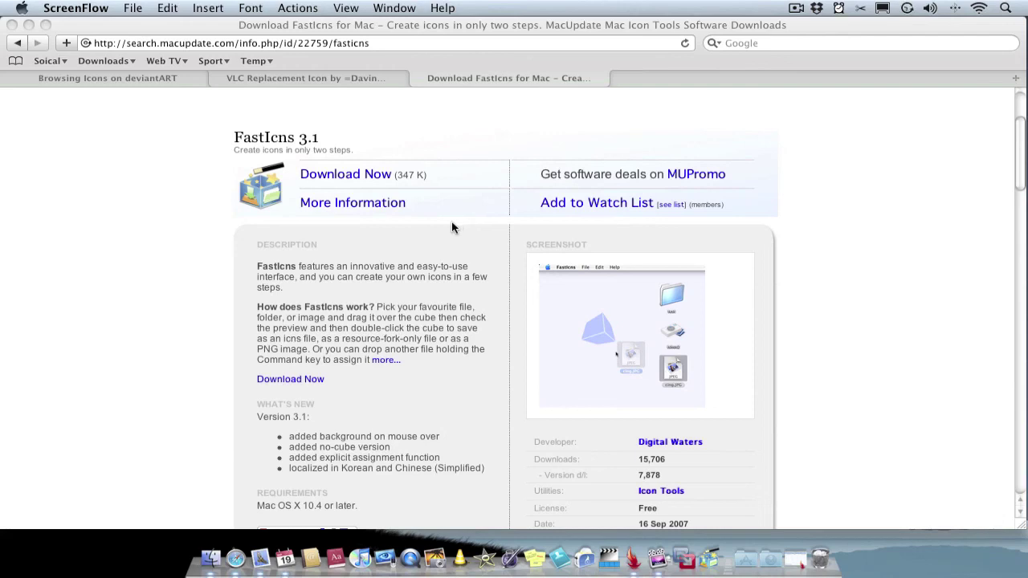